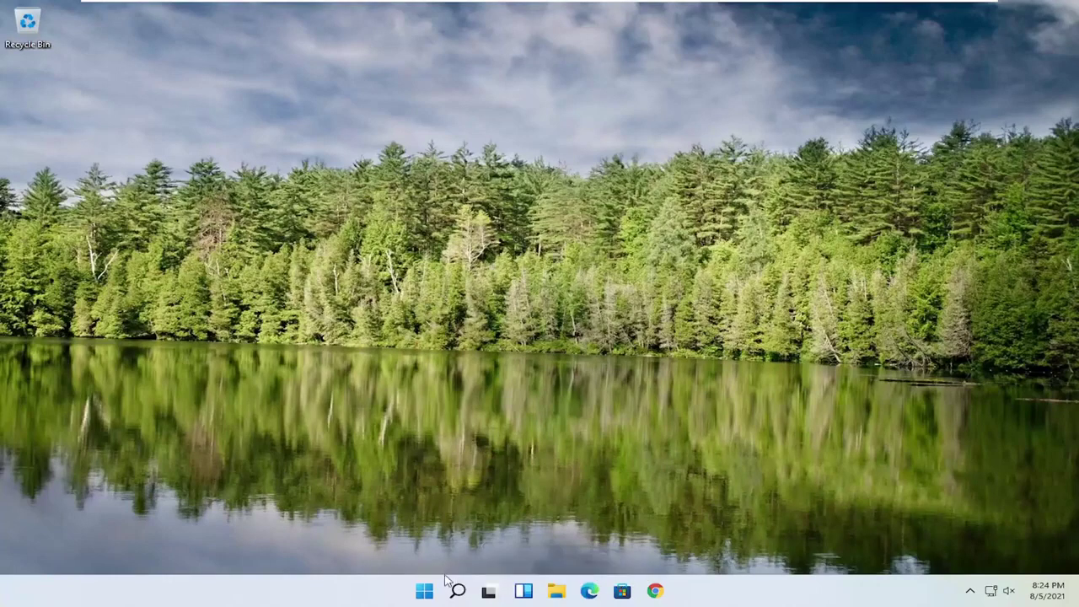
# Search for regedit, run Registry Editor as administrator, allow it to make changes, and reposition its window.
pyautogui.click(456, 590)
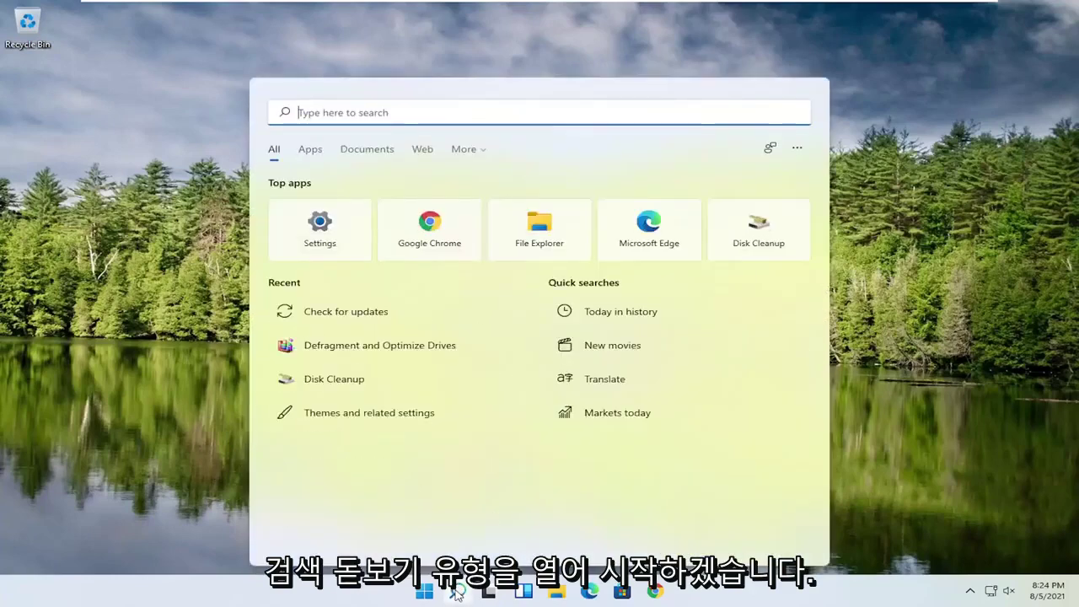
pyautogui.write('regedit')
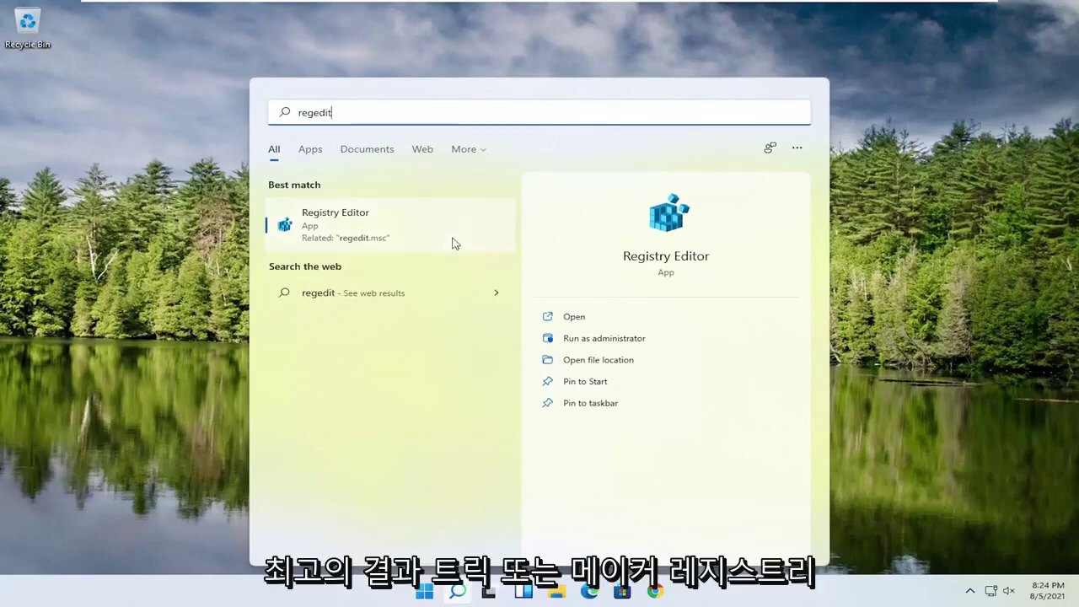
pyautogui.rightClick(321, 227)
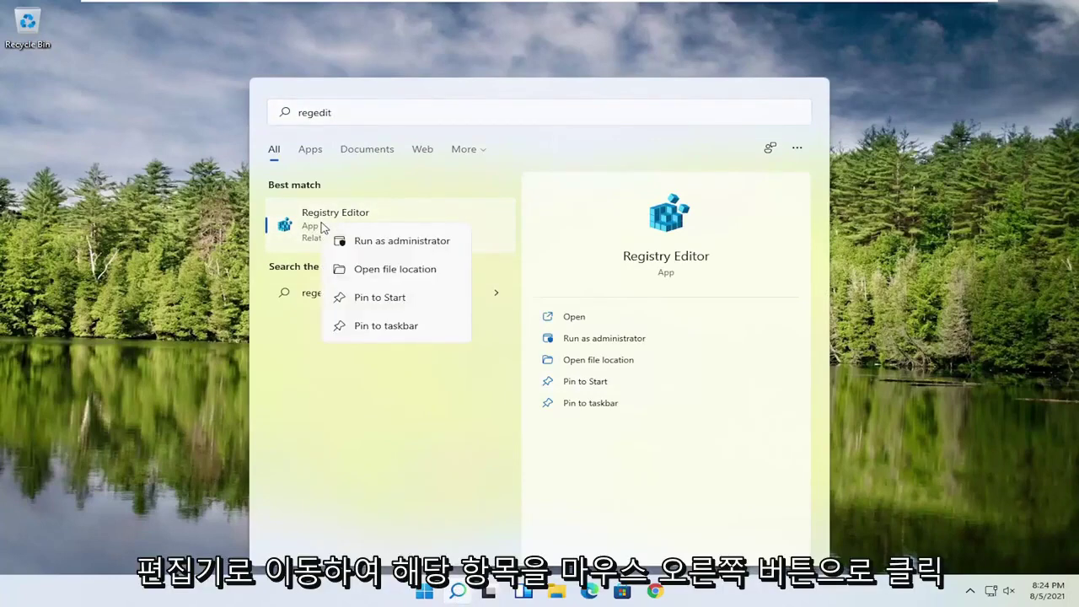
pyautogui.click(376, 242)
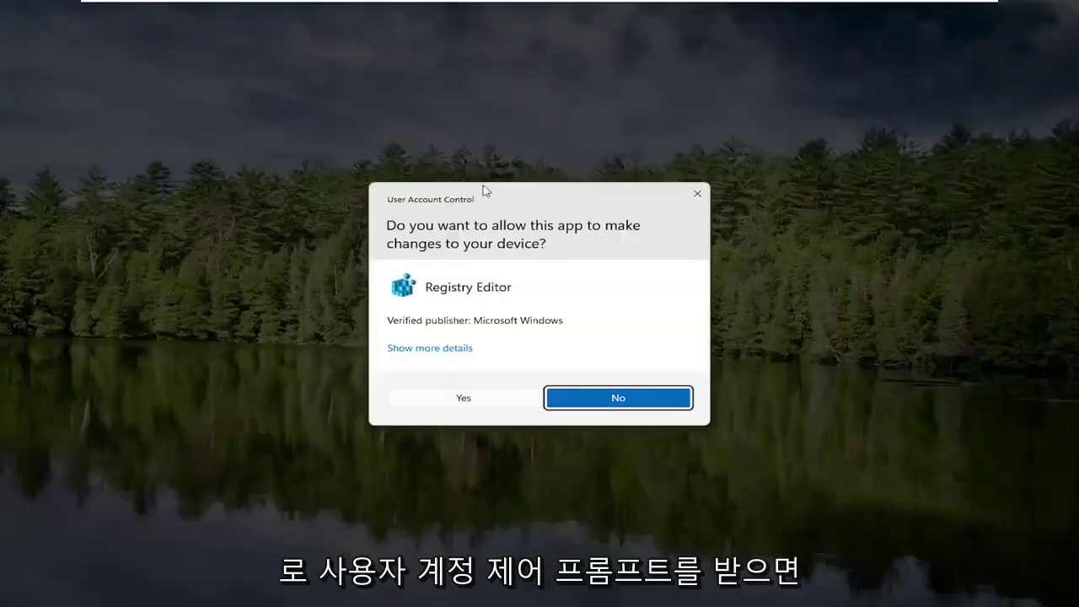
pyautogui.click(453, 398)
pyautogui.moveTo(399, 116); pyautogui.dragTo(435, 71)
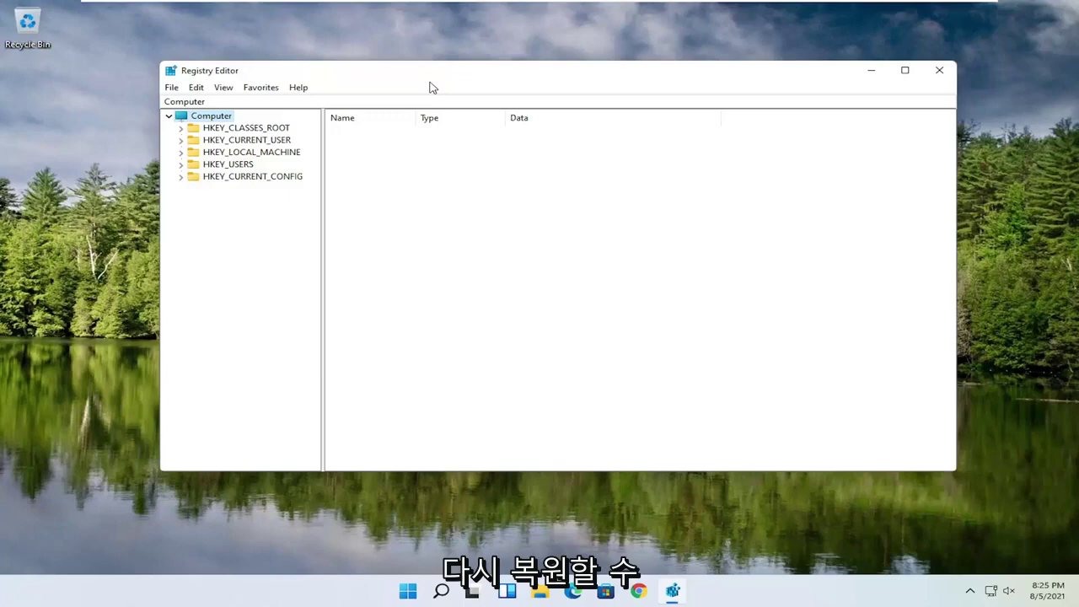
pyautogui.click(173, 88)
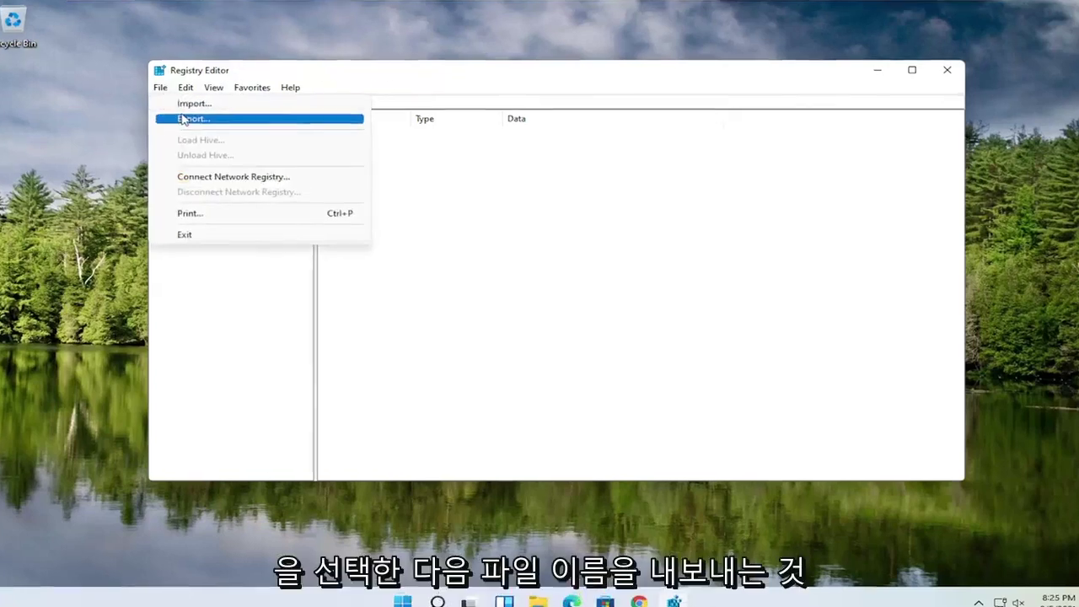
pyautogui.click(182, 119)
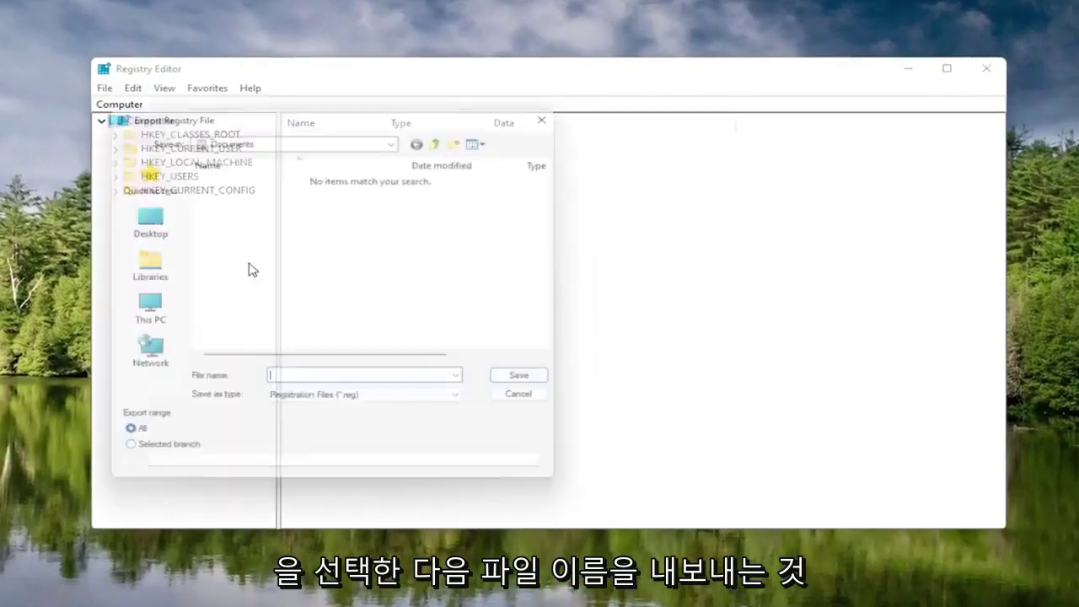
pyautogui.moveTo(212, 114); pyautogui.dragTo(375, 102)
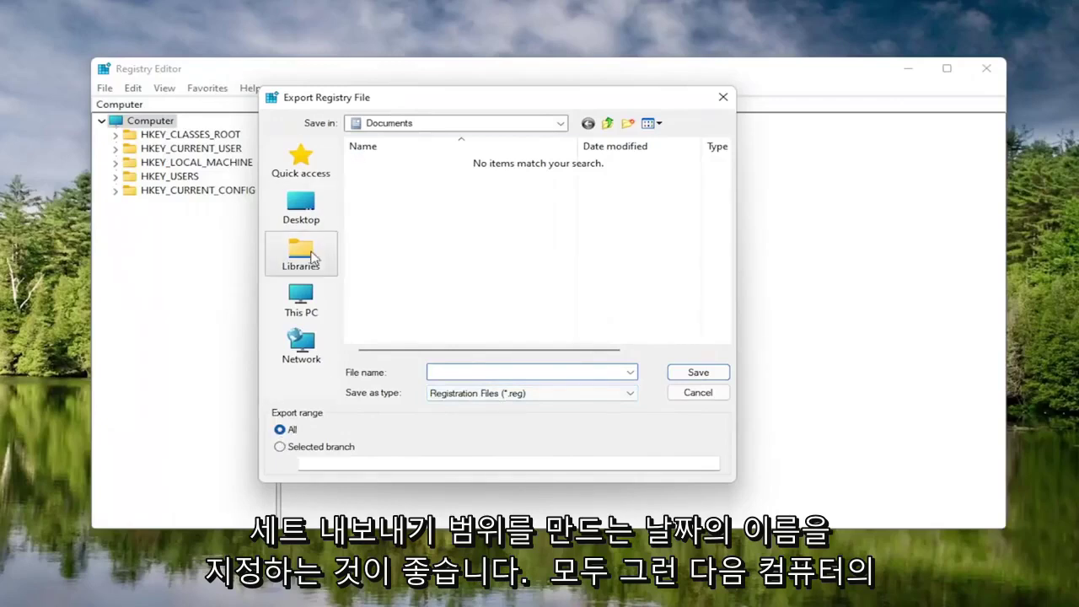
pyautogui.click(306, 204)
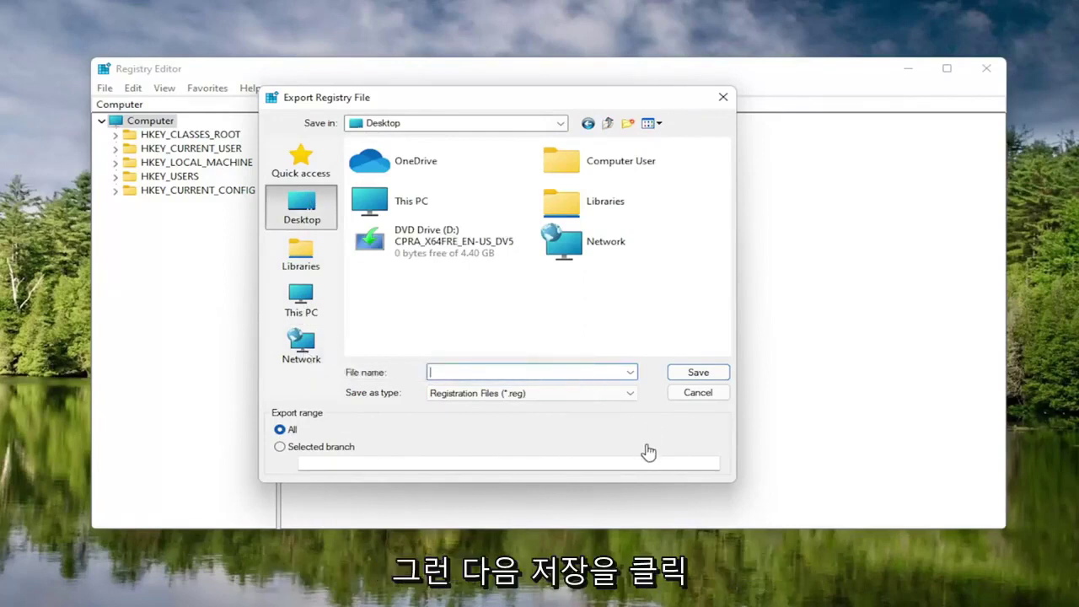
pyautogui.click(698, 393)
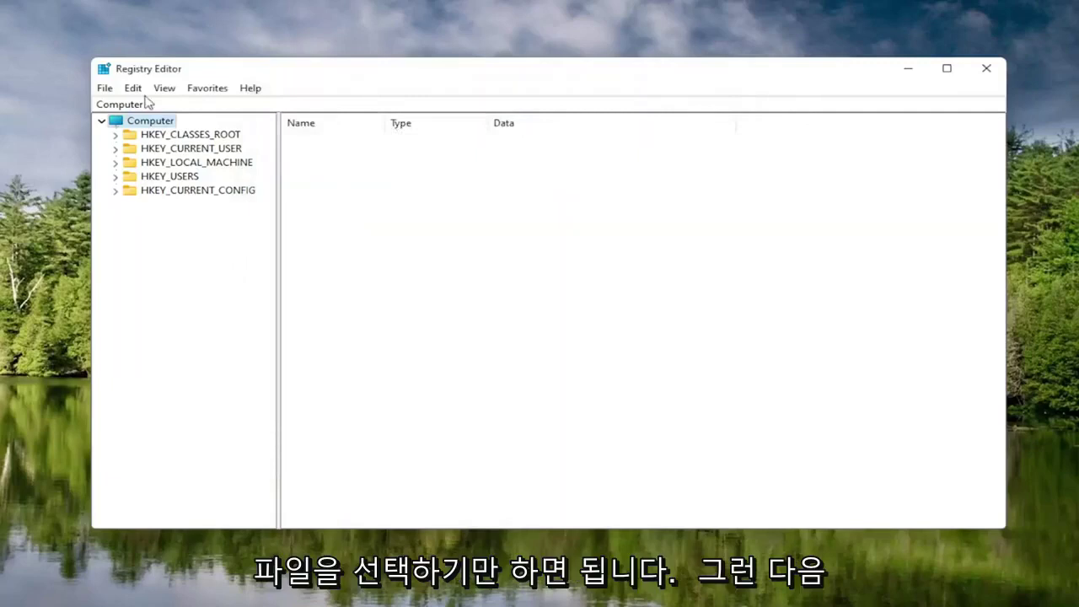
pyautogui.click(104, 87)
pyautogui.click(118, 107)
pyautogui.click(151, 238)
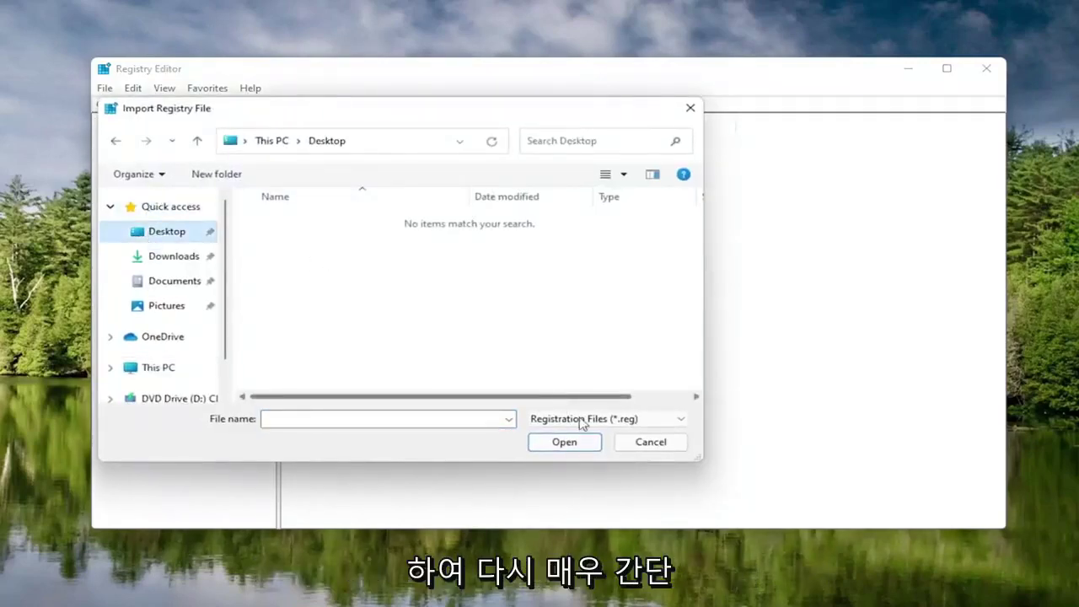
pyautogui.click(643, 442)
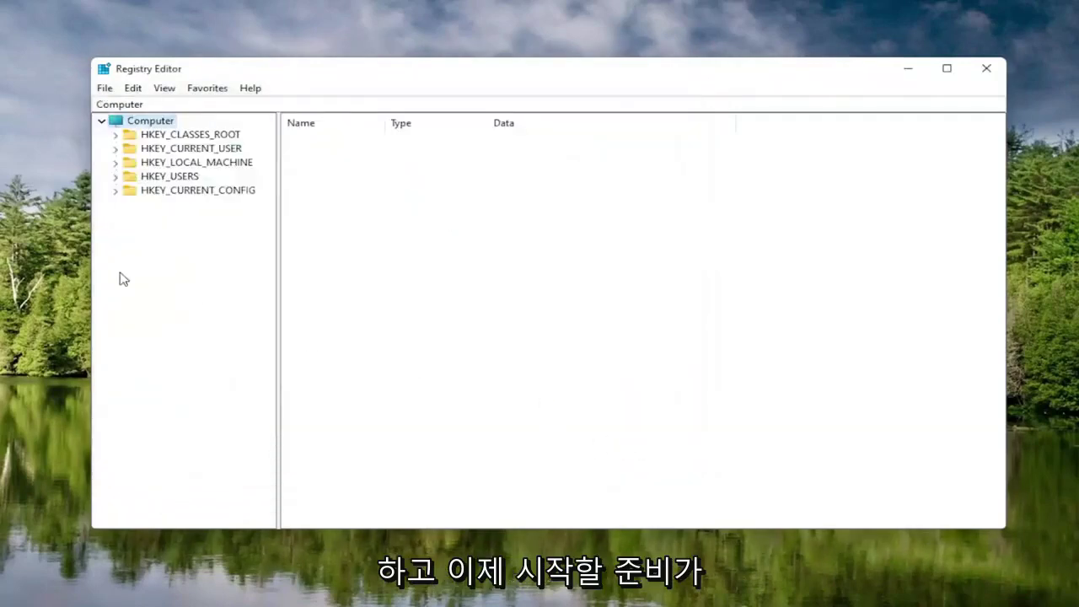
# Expand the registry tree down to HKEY_LOCAL_MACHINE\SOFTWARE\Microsoft\Windows NT\CurrentVersion, widening the tree area for readability.
pyautogui.doubleClick(178, 166)
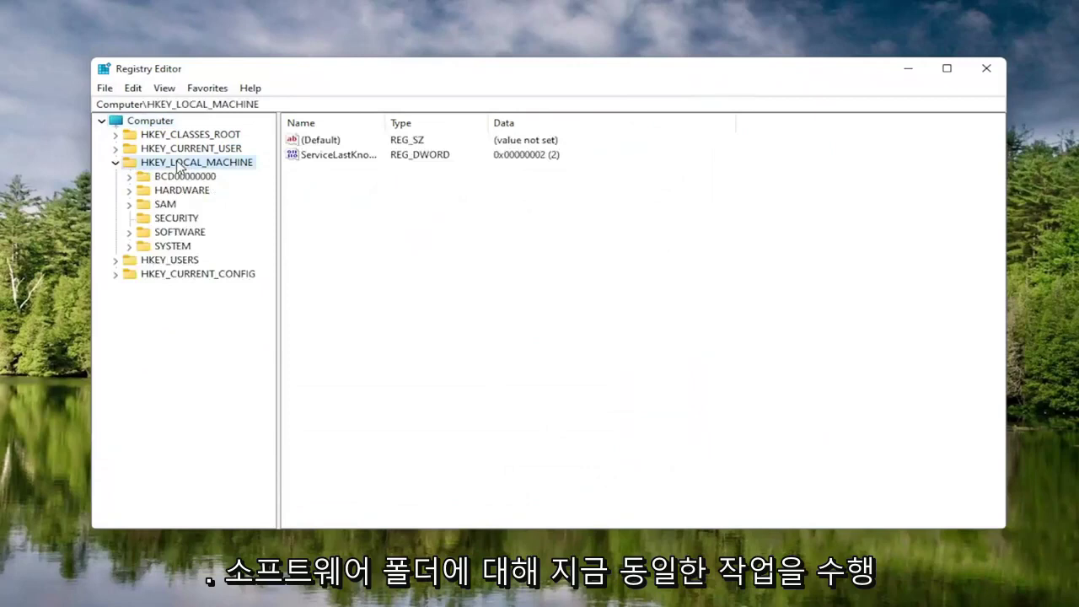
pyautogui.doubleClick(178, 233)
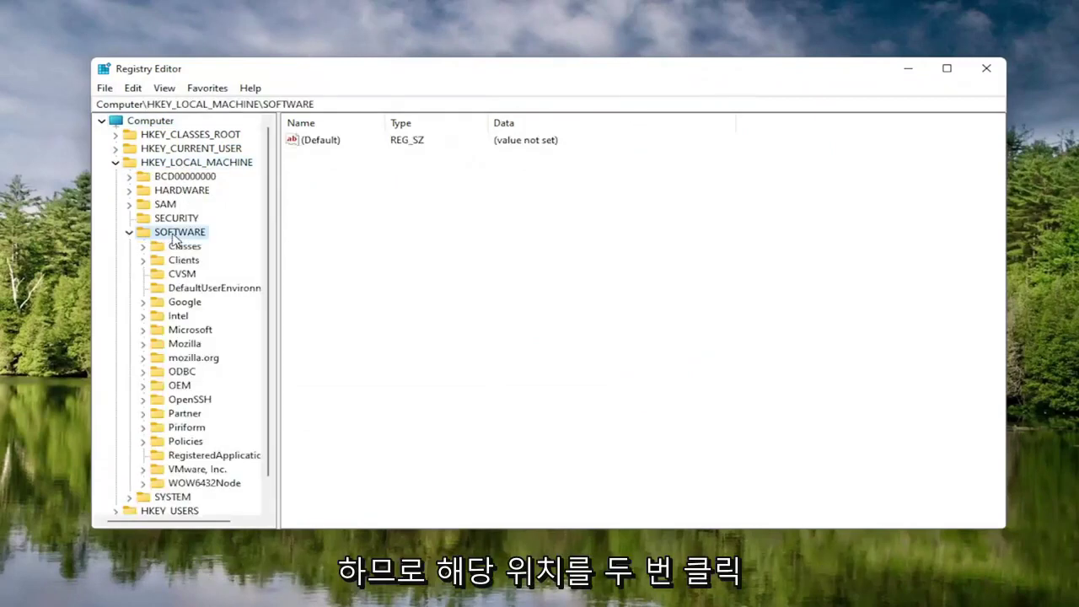
pyautogui.doubleClick(179, 330)
pyautogui.moveTo(278, 290); pyautogui.dragTo(349, 284)
pyautogui.scroll(-17, 213, 387)
pyautogui.scroll(-20, 213, 387)
pyautogui.scroll(-7, 207, 363)
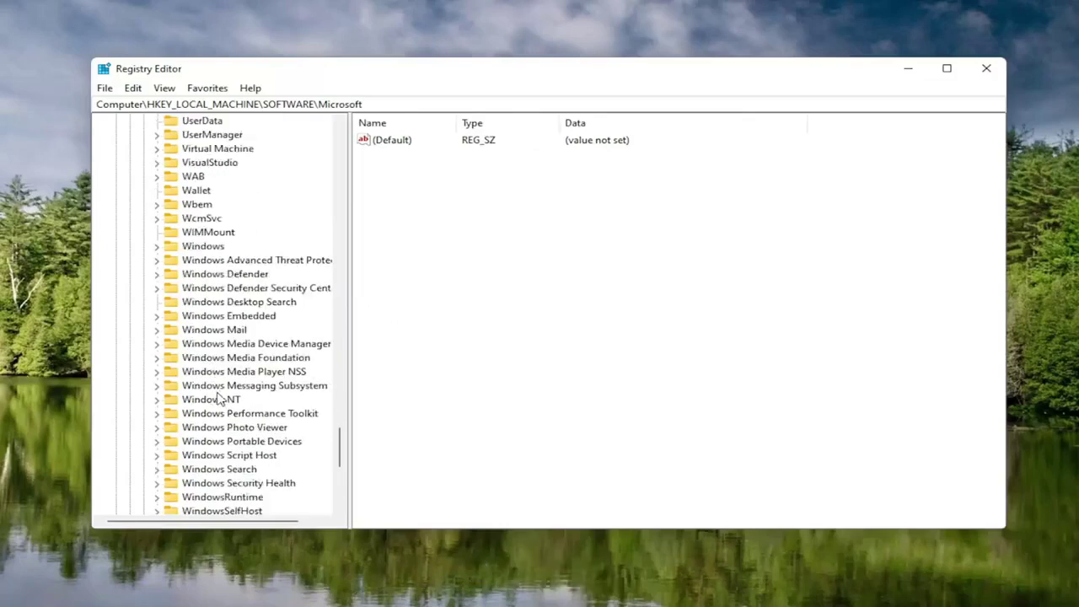
pyautogui.doubleClick(217, 401)
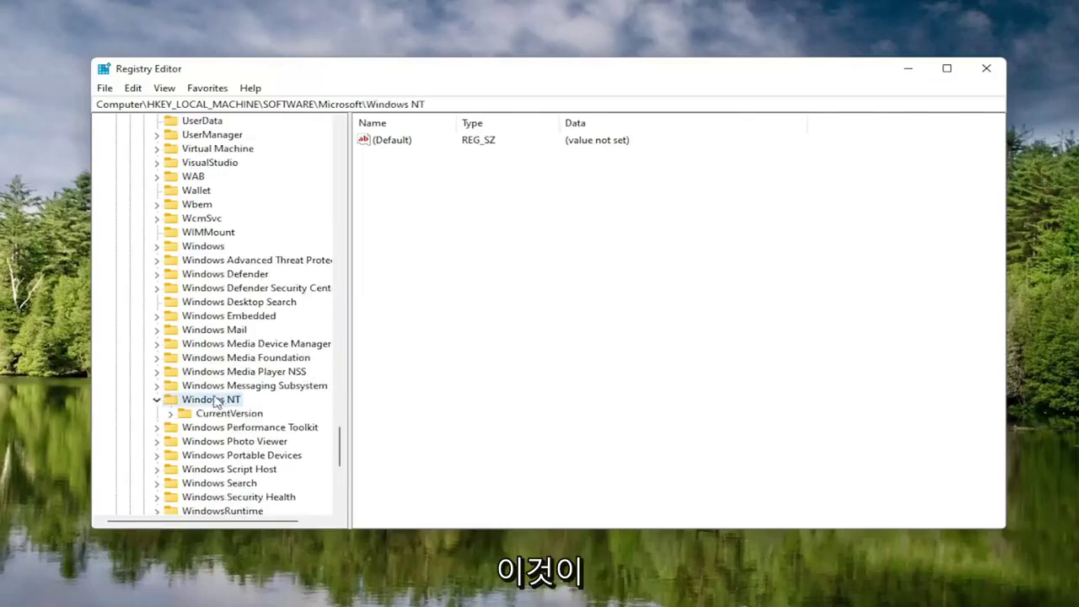
pyautogui.doubleClick(218, 414)
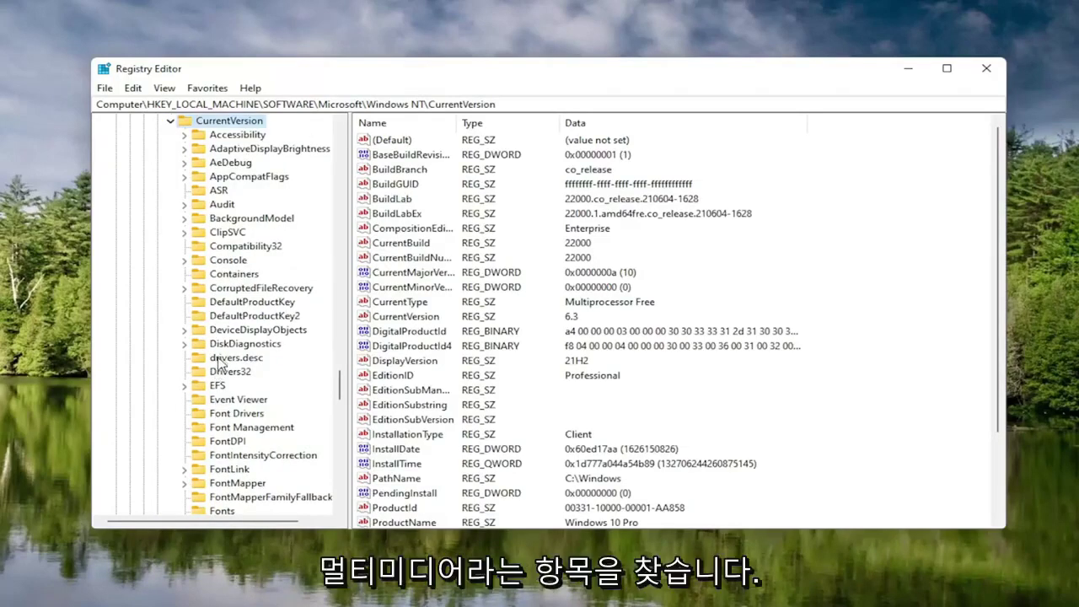
# Open the SystemProfile key under CurrentVersion\Multimedia and widen the Name column to show full value names.
pyautogui.scroll(-7, 217, 361)
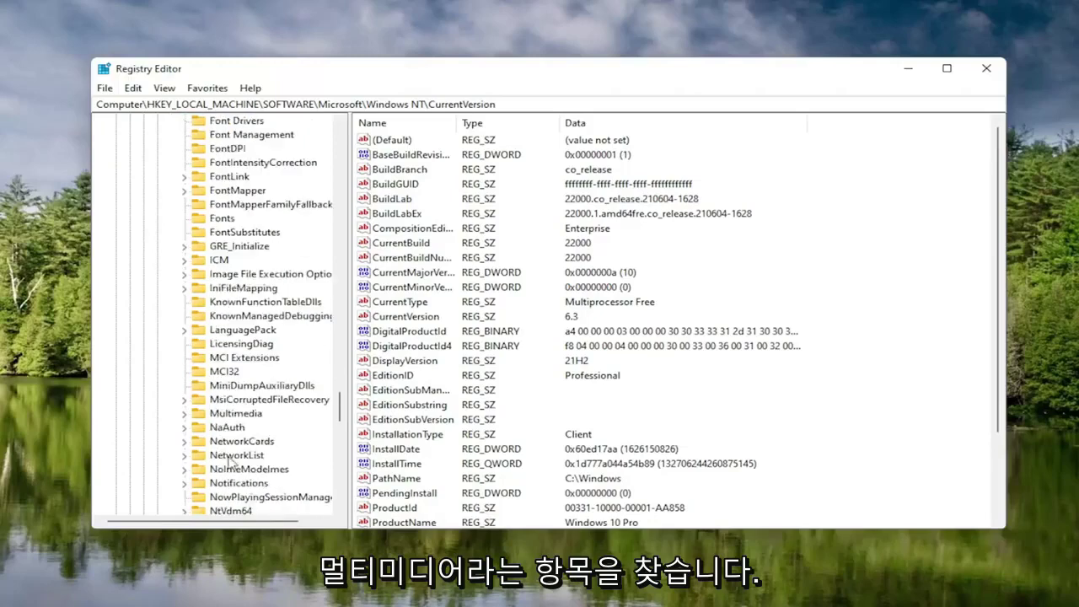
pyautogui.scroll(-1, 230, 373)
pyautogui.click(232, 374)
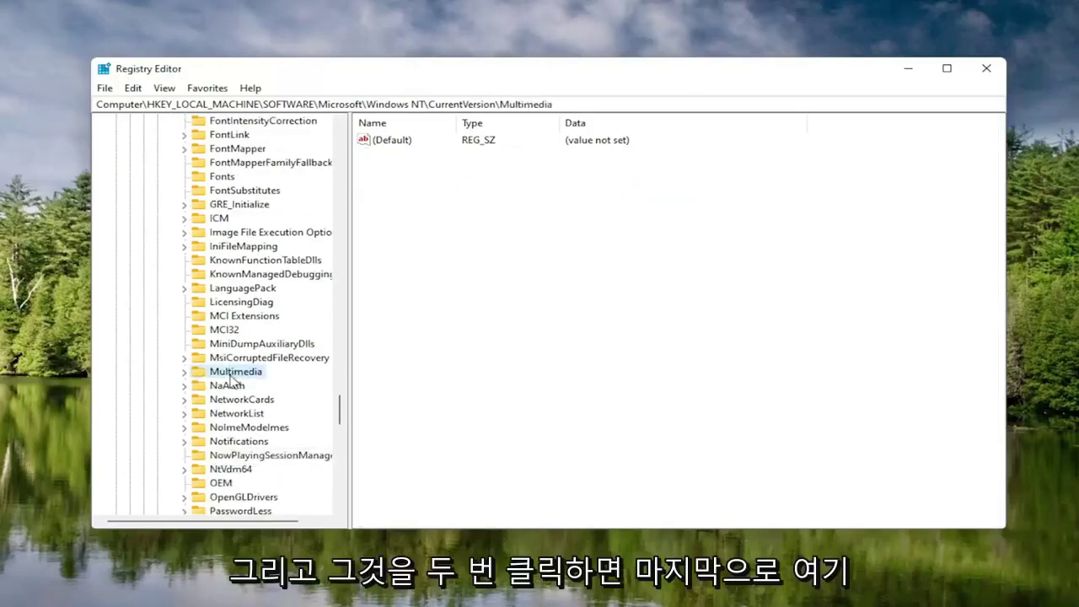
pyautogui.doubleClick(233, 374)
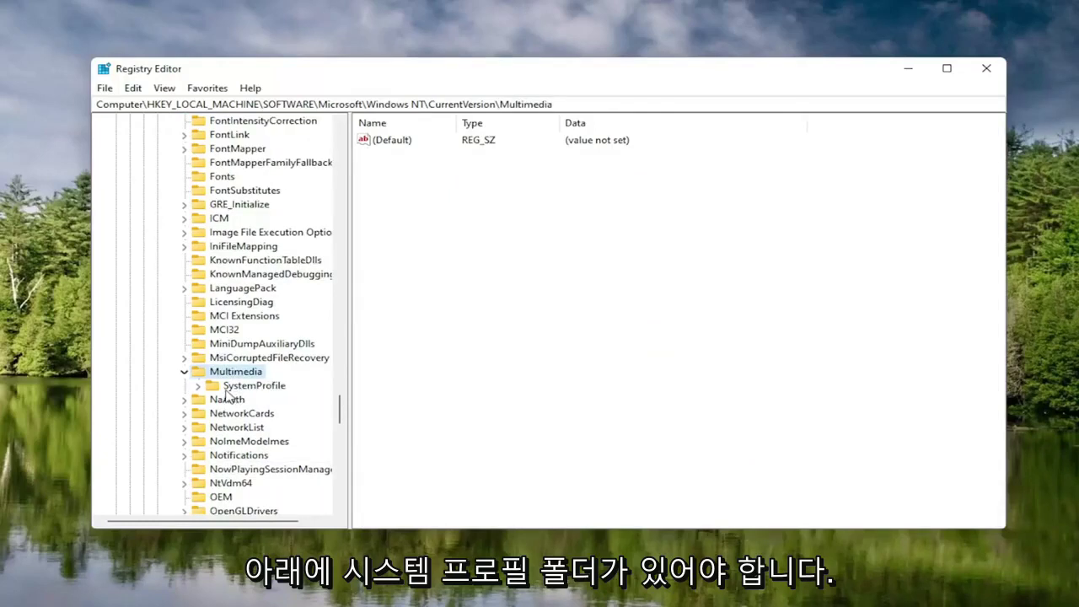
pyautogui.click(253, 385)
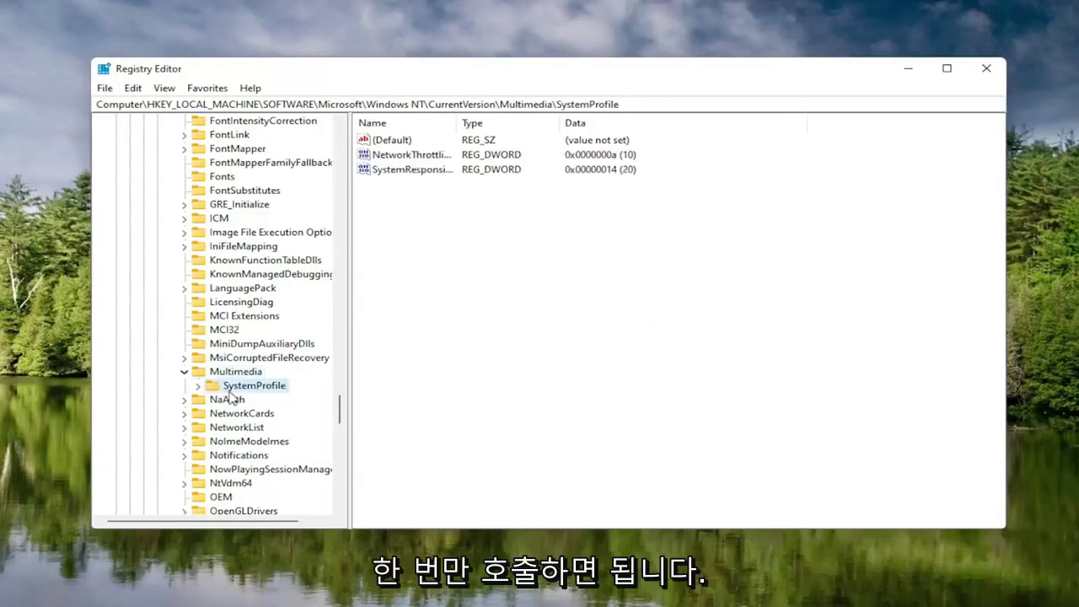
pyautogui.moveTo(457, 123); pyautogui.dragTo(557, 123)
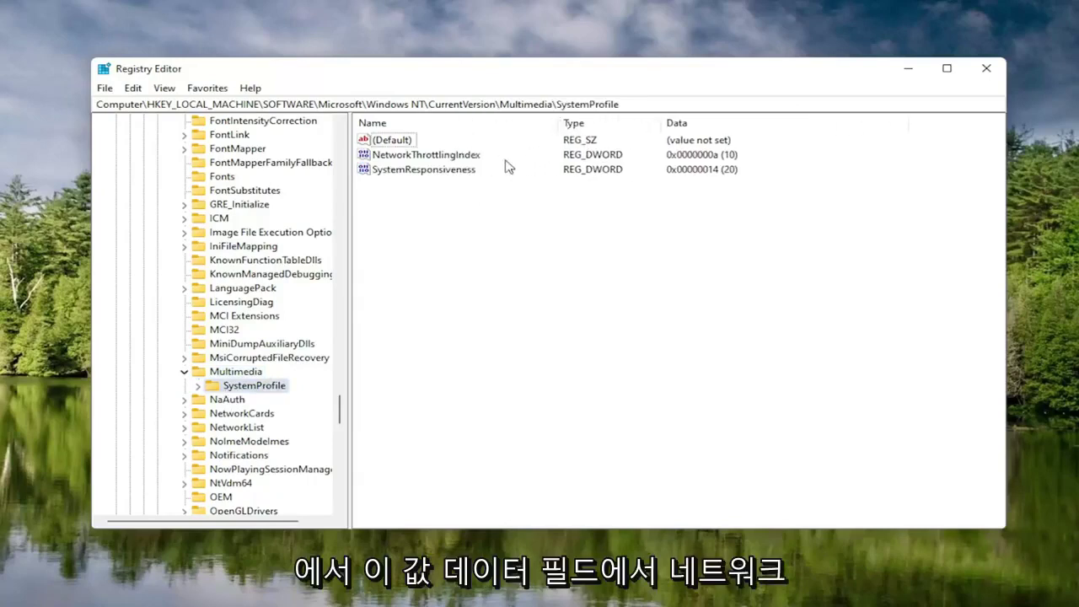
# Set the NetworkThrottlingIndex value data to FFFFFFFF in hexadecimal and confirm it.
pyautogui.doubleClick(431, 155)
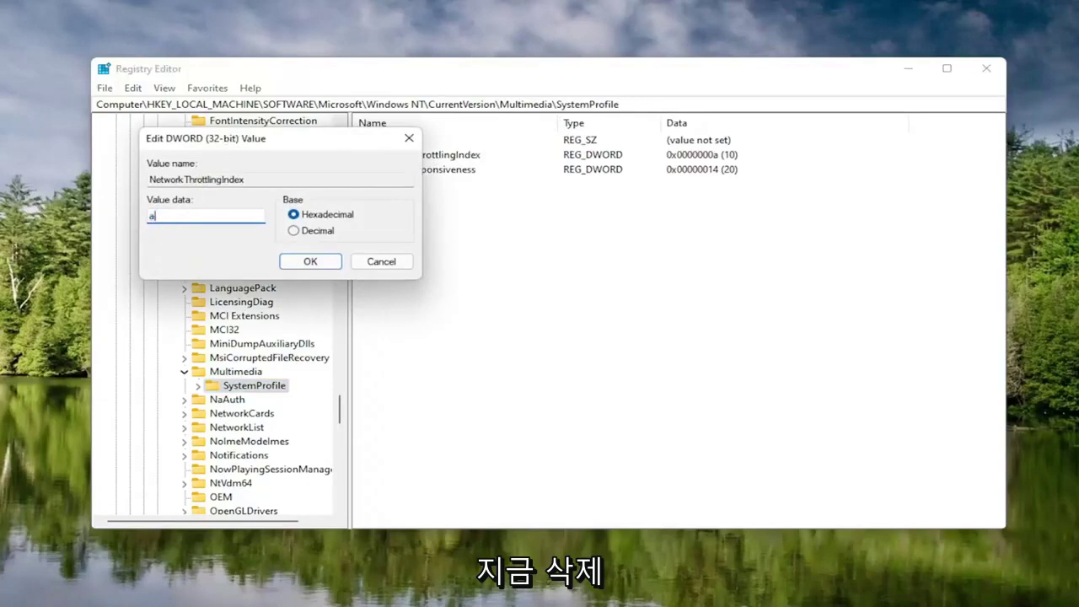
pyautogui.moveTo(234, 144); pyautogui.dragTo(549, 182)
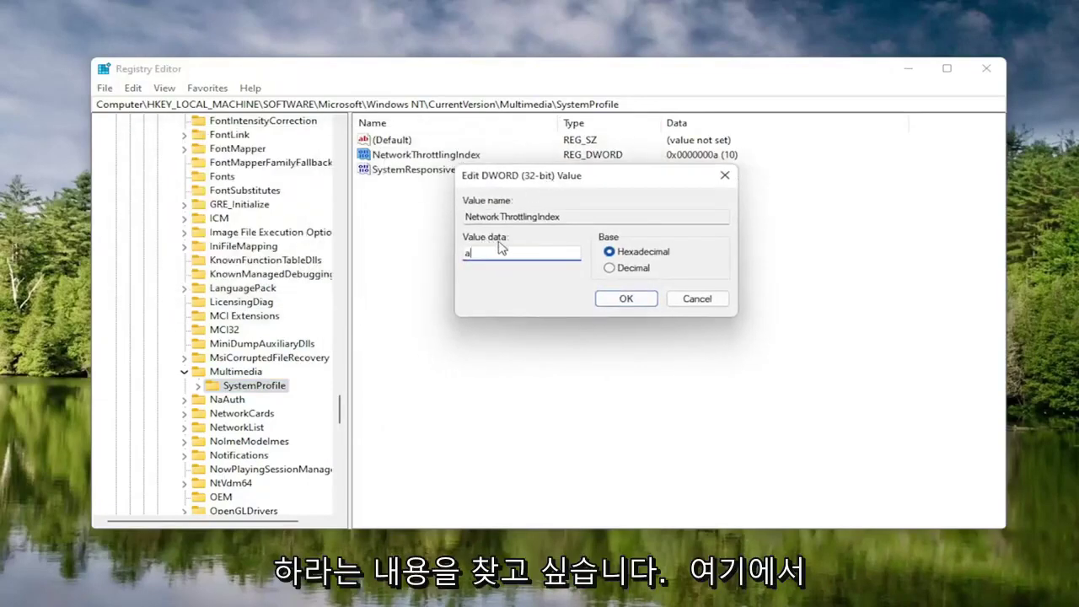
pyautogui.press('BackSpace')
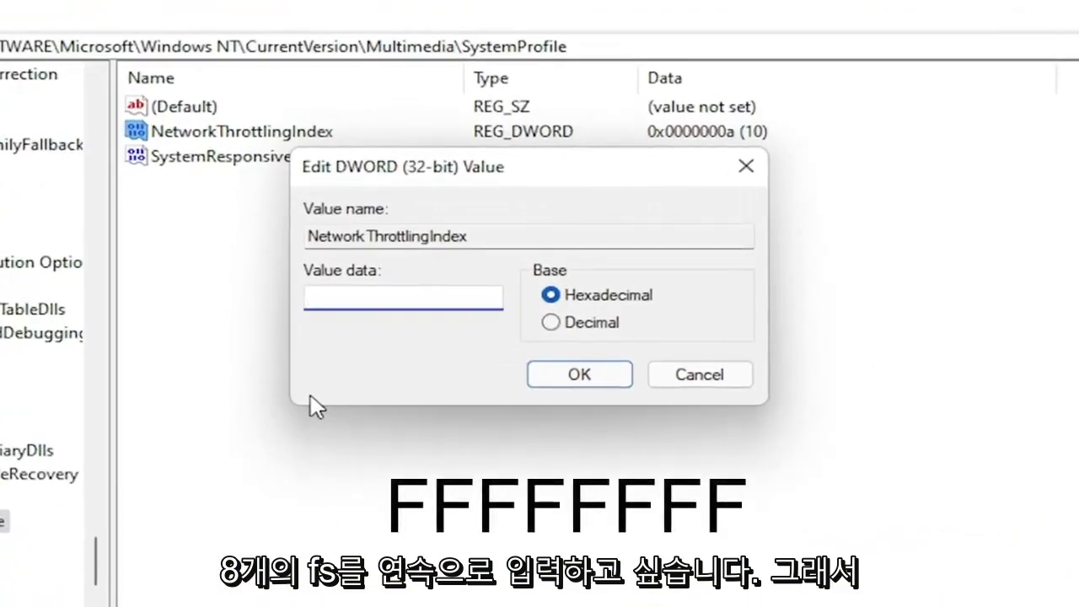
pyautogui.write('FFFF')
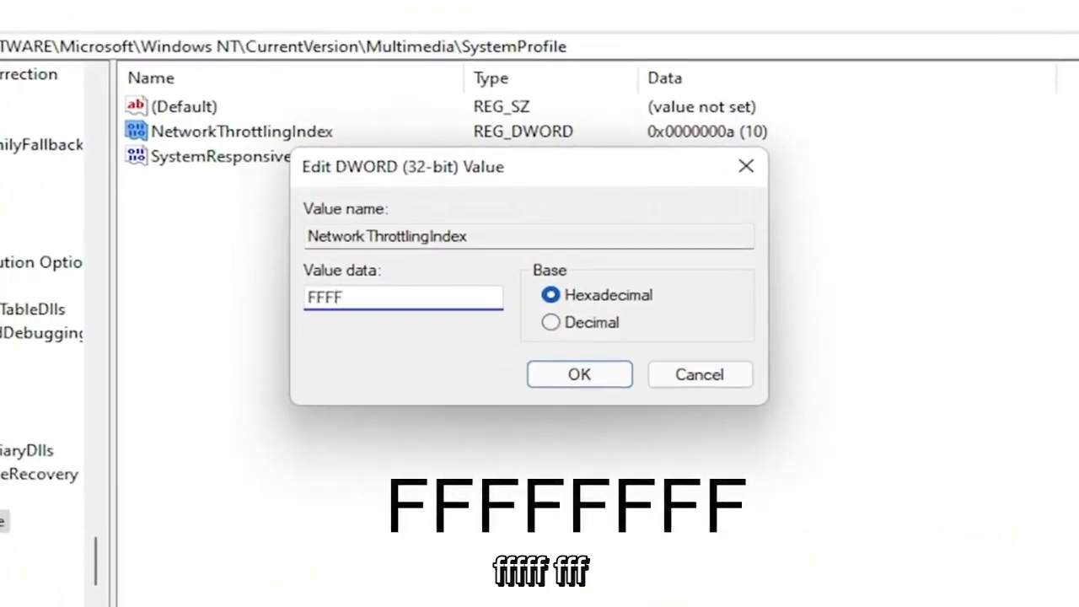
pyautogui.write('FFFF')
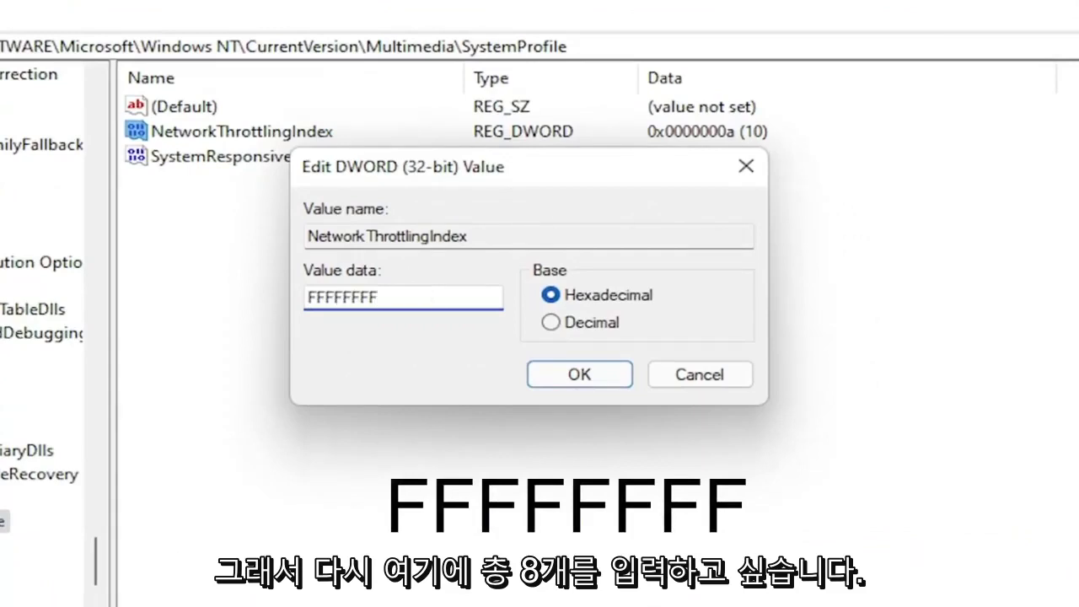
pyautogui.hotkey('shift', 'Left')
pyautogui.hotkey('shift', 'Left')
pyautogui.hotkey('shift', 'Left')
pyautogui.hotkey('shift', 'Left')
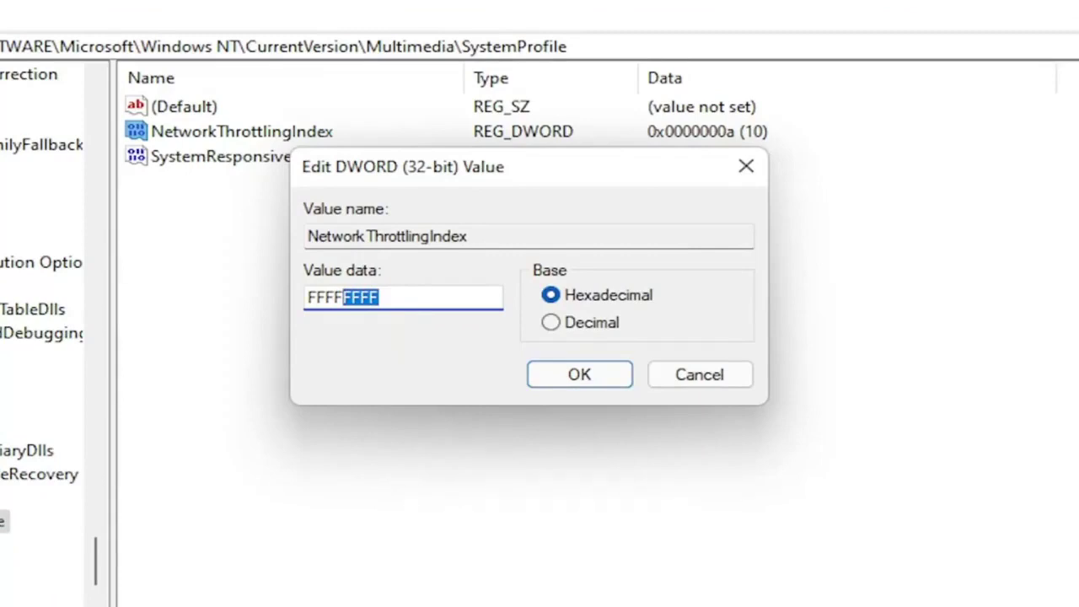
pyautogui.write('FFFF')
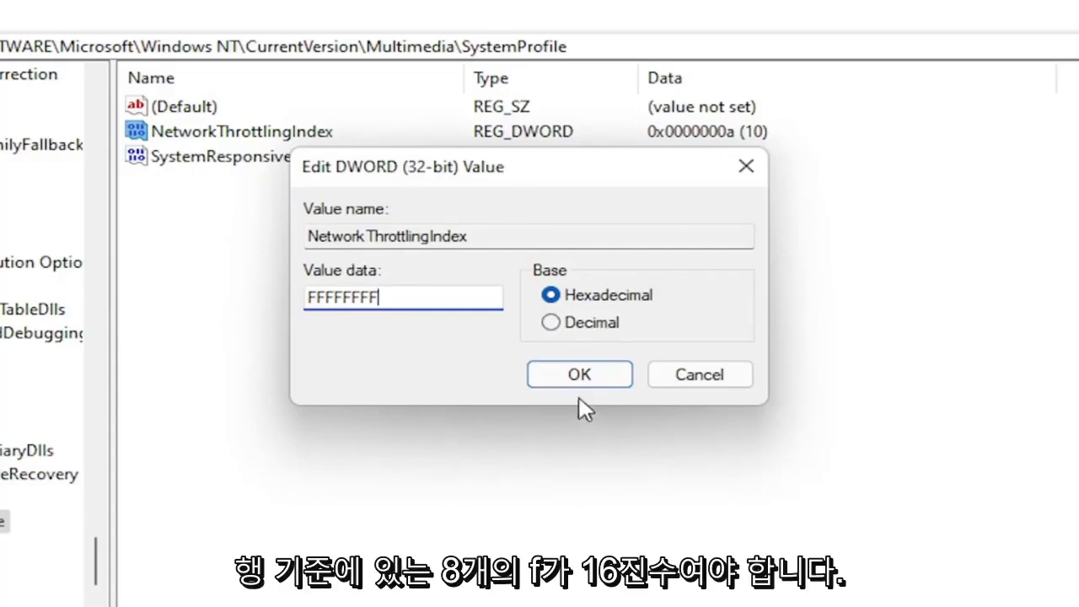
pyautogui.click(580, 375)
# Return to the start of the registry tree and collapse the Microsoft, SOFTWARE and HKEY_LOCAL_MACHINE keys.
pyautogui.press('BackSpace')
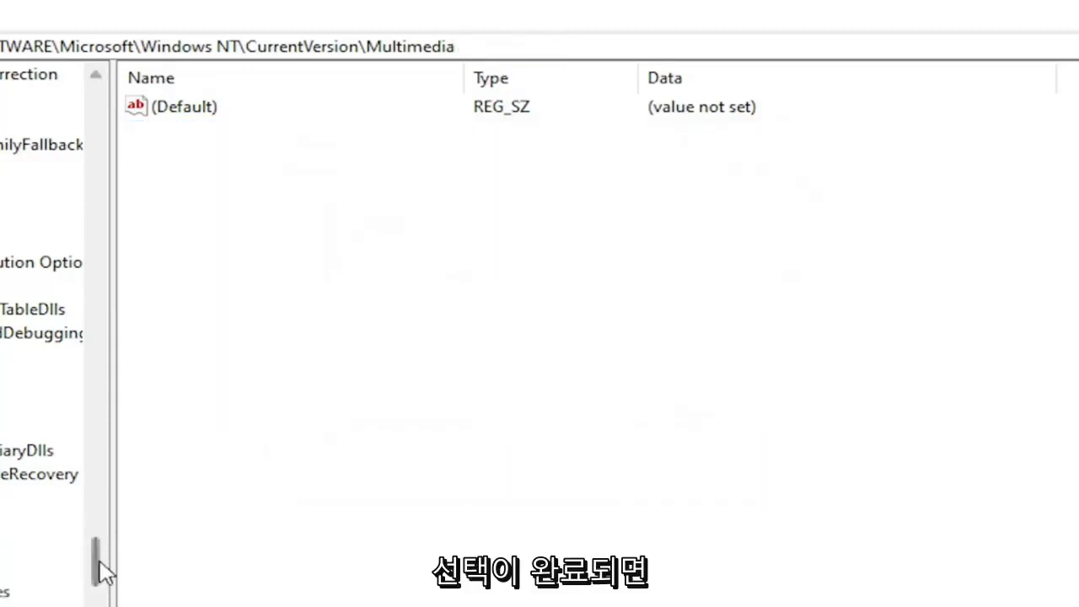
pyautogui.moveTo(96, 561); pyautogui.dragTo(96, 253)
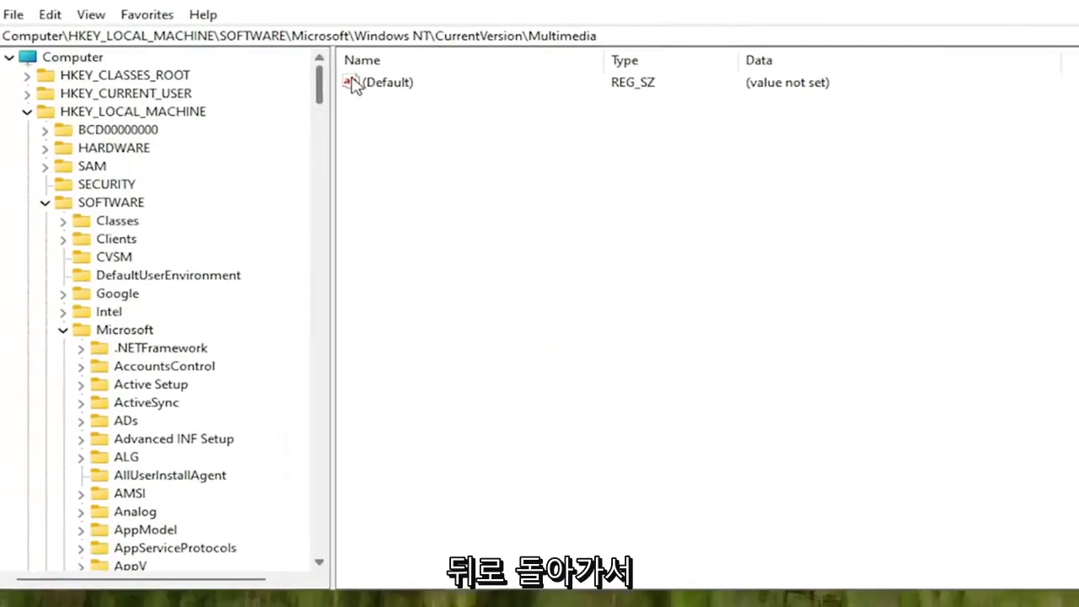
pyautogui.click(63, 330)
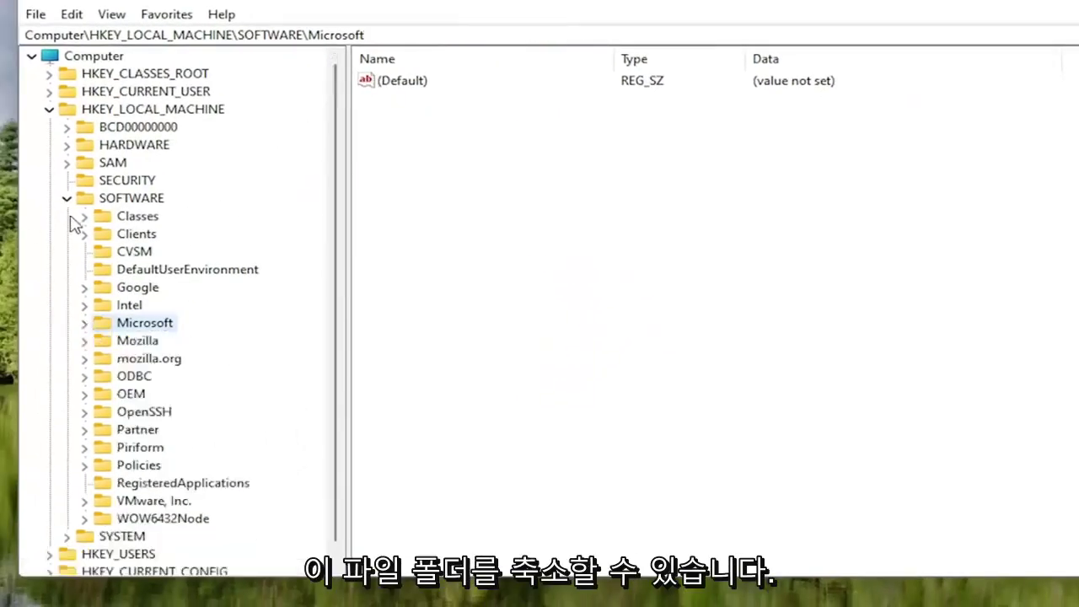
pyautogui.click(45, 203)
pyautogui.click(27, 111)
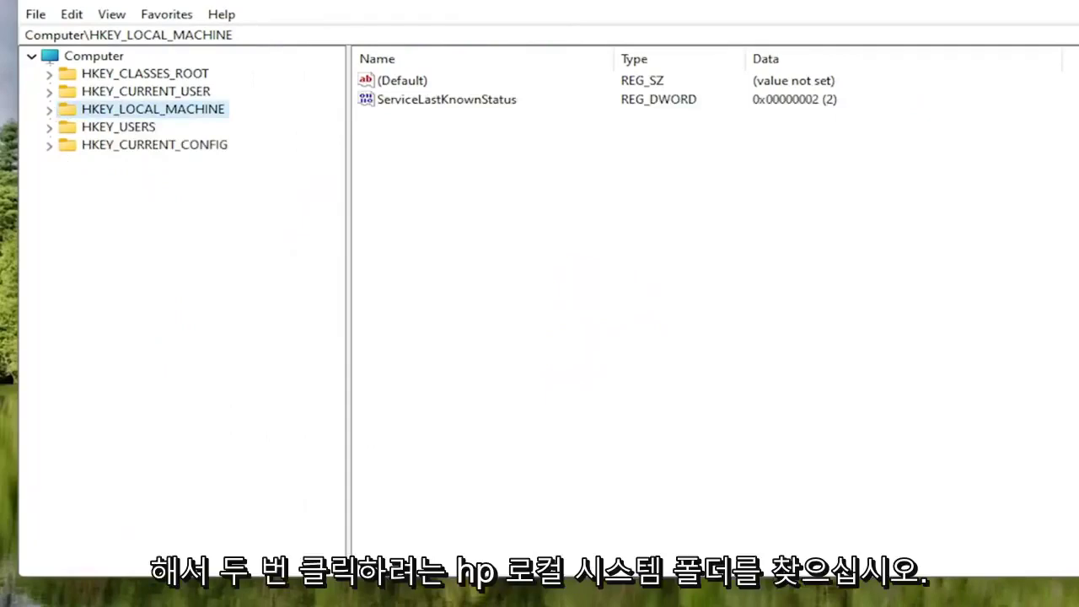
# Expand the registry tree down to HKEY_LOCAL_MACHINE\SYSTEM\CurrentControlSet\Services.
pyautogui.doubleClick(187, 113)
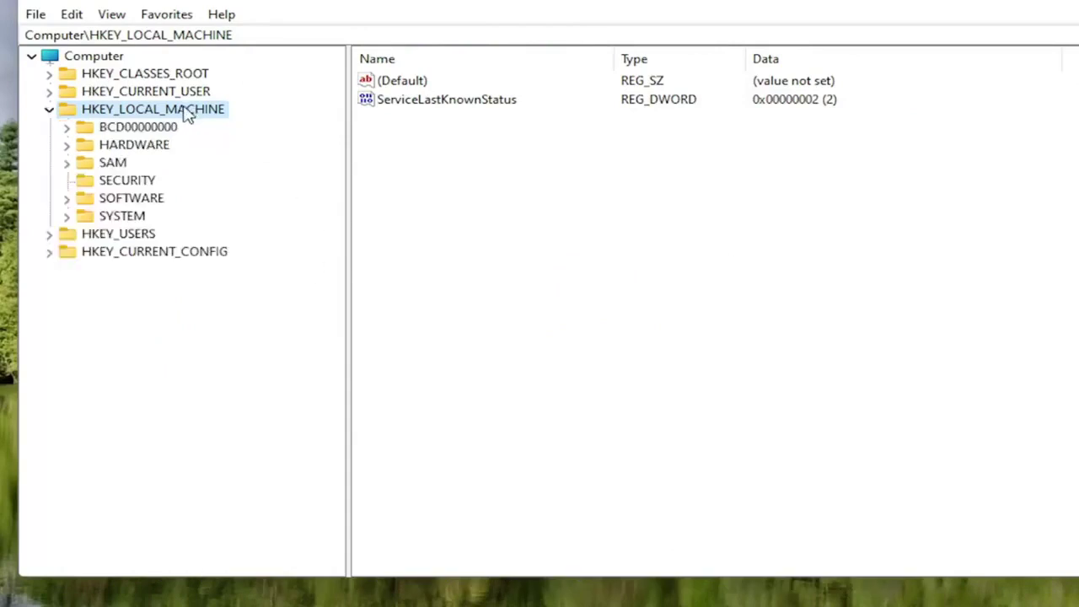
pyautogui.doubleClick(122, 216)
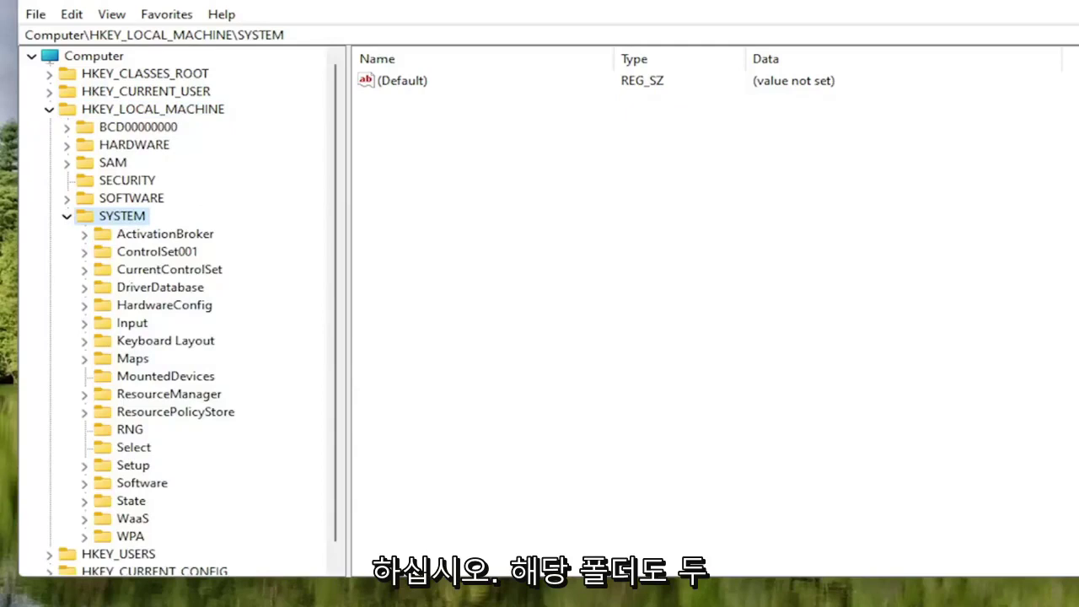
pyautogui.doubleClick(177, 271)
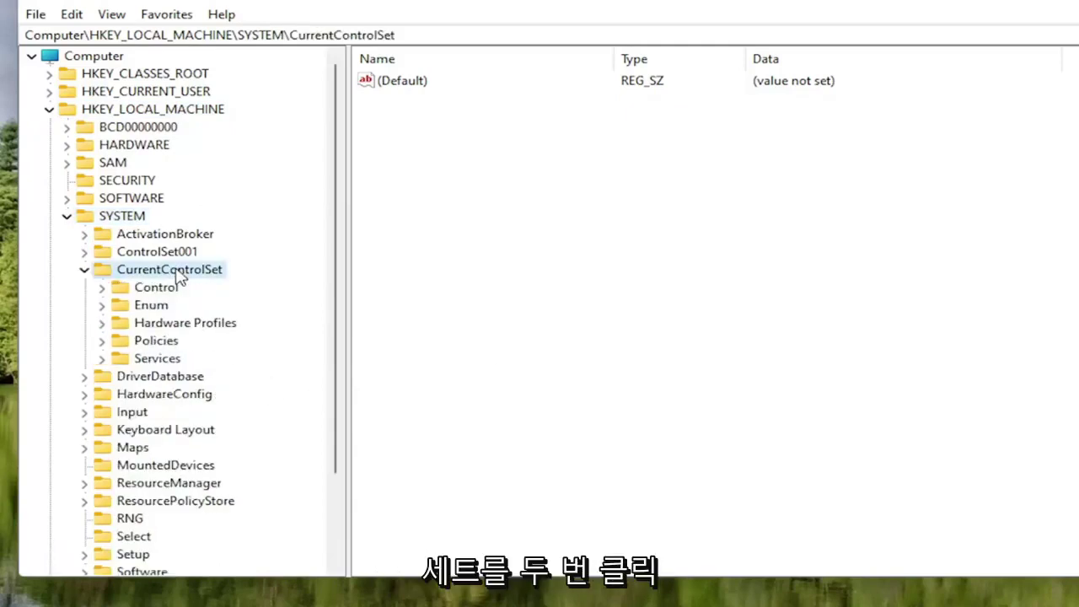
pyautogui.doubleClick(145, 360)
# Find the Tcpip key among the keys under Services and expand it.
pyautogui.scroll(-8, 193, 427)
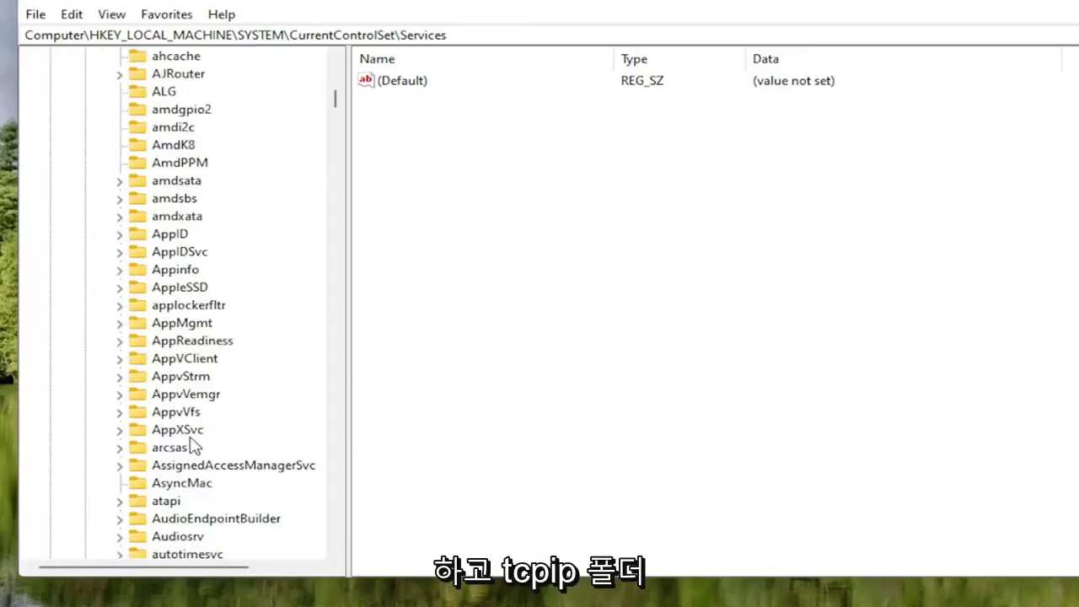
pyautogui.scroll(-12, 192, 437)
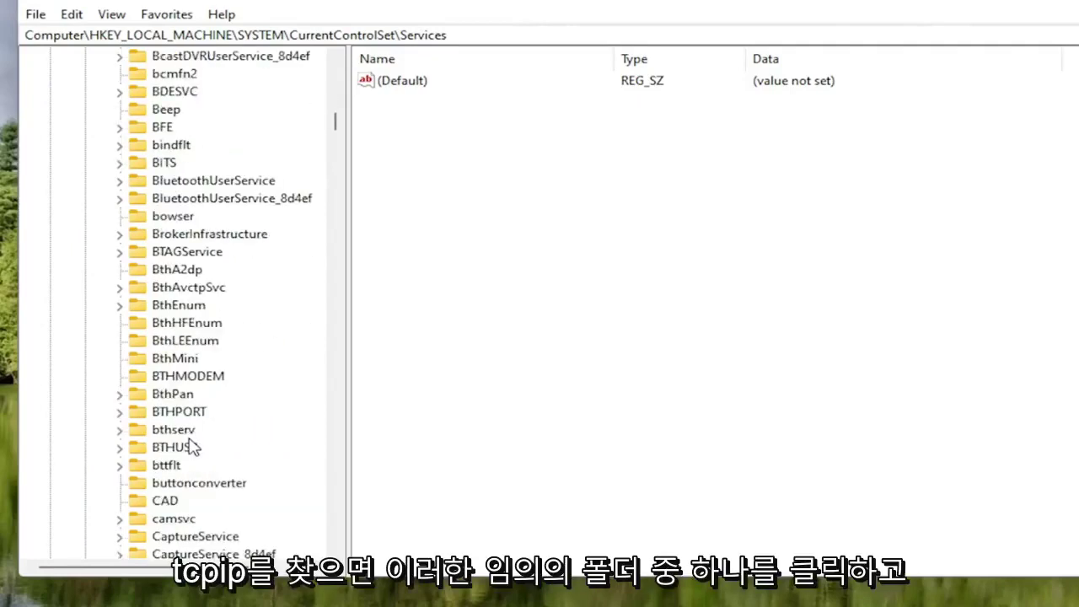
pyautogui.scroll(-17, 190, 438)
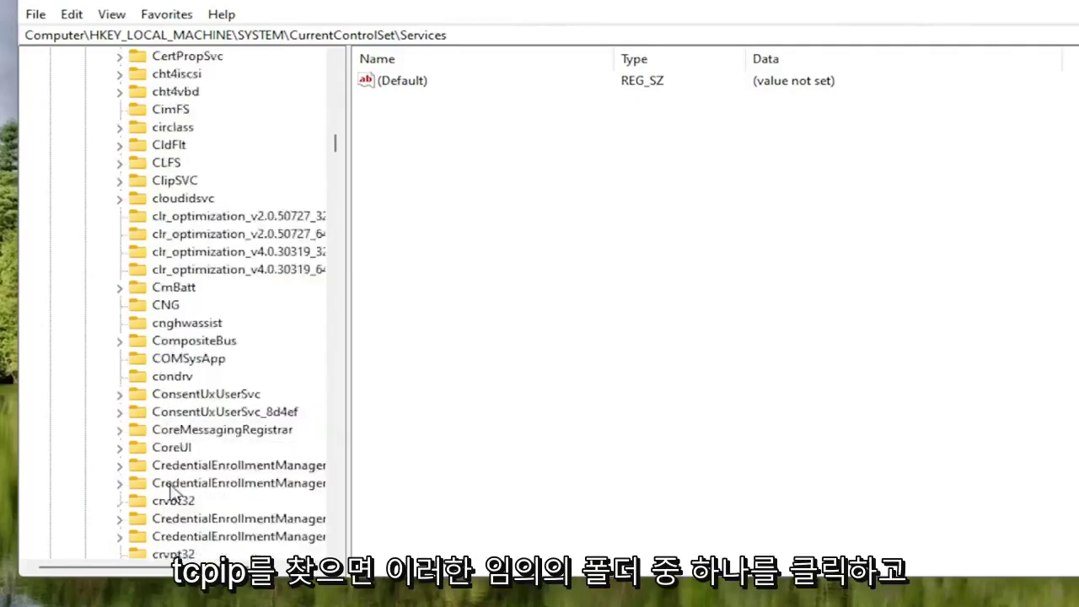
pyautogui.click(186, 401)
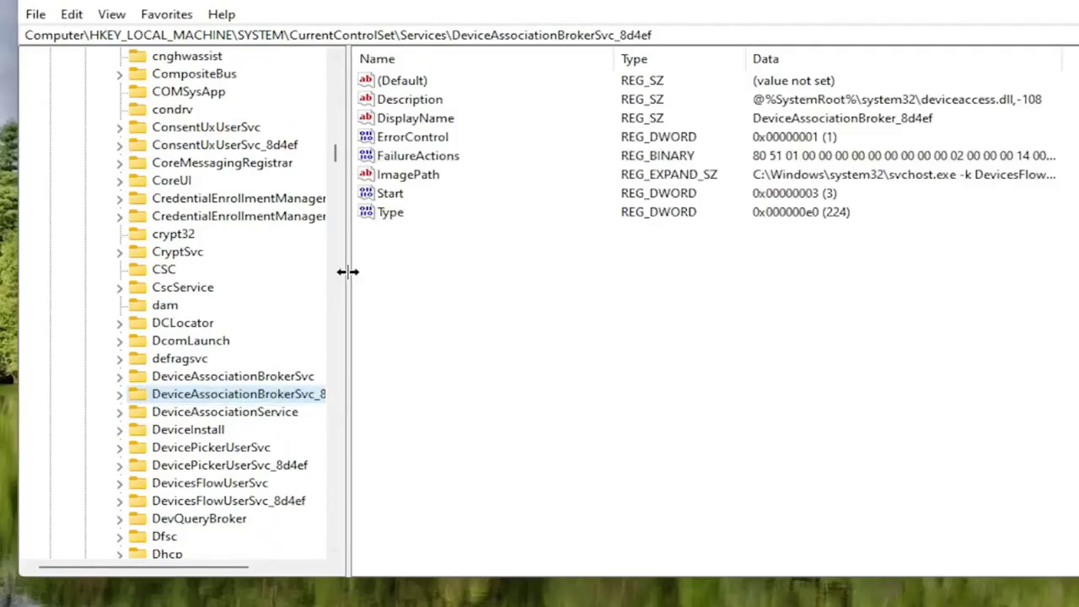
pyautogui.write('tcpip')
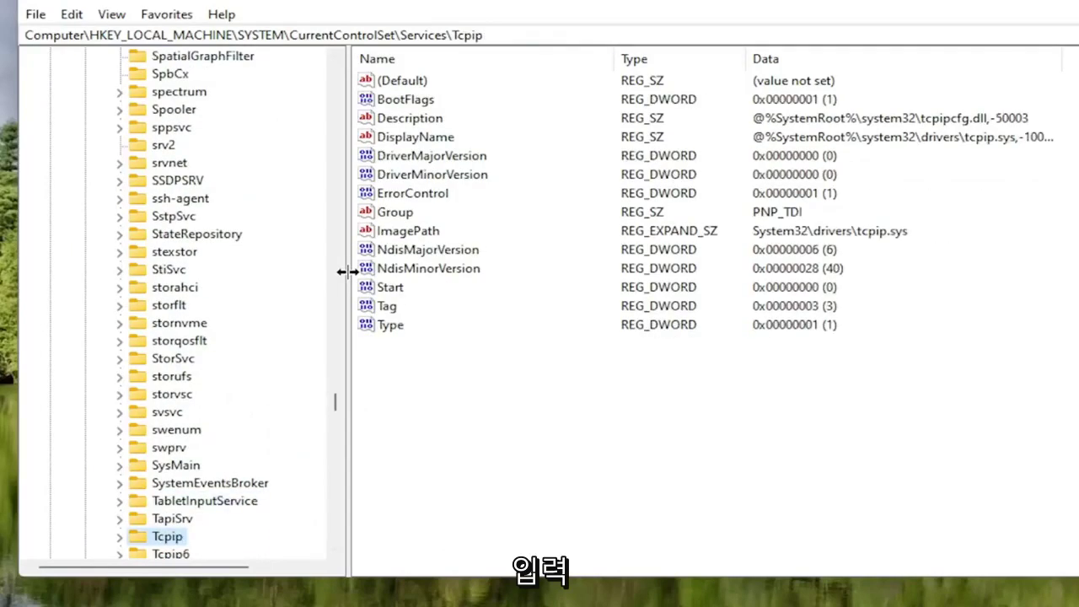
pyautogui.scroll(-2, 202, 472)
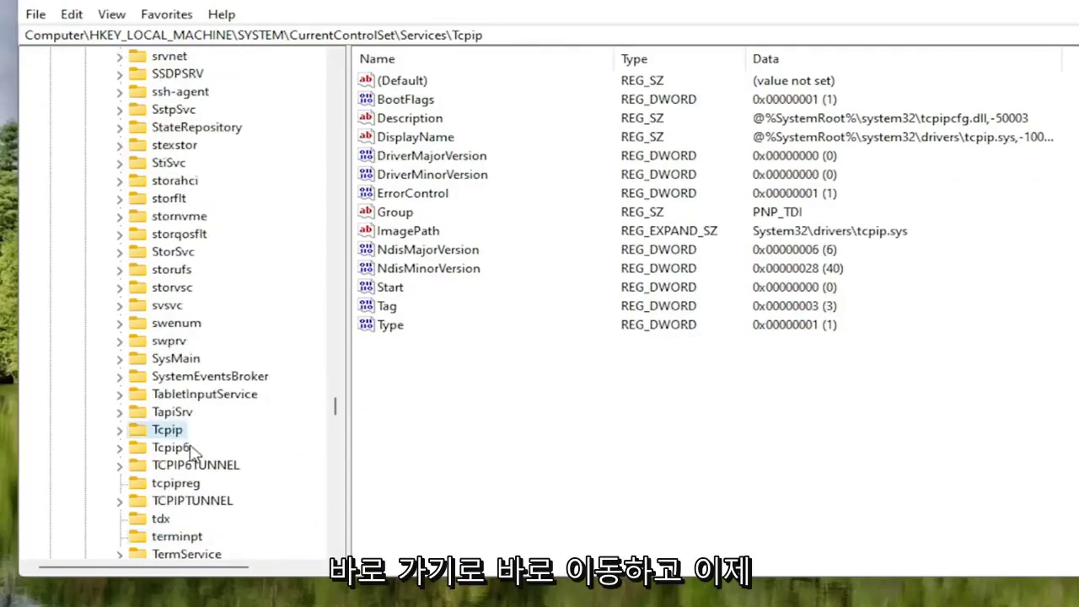
pyautogui.scroll(-2, 211, 447)
pyautogui.doubleClick(155, 325)
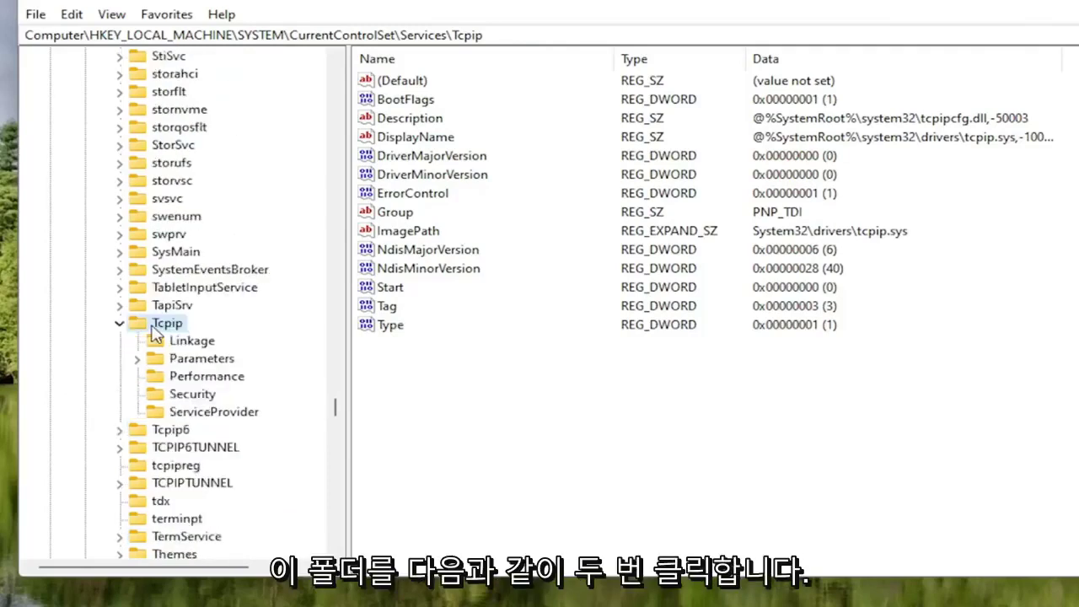
# Expand Parameters and Interfaces under Tcpip, and widen the tree area to show more of the interface key names.
pyautogui.doubleClick(177, 359)
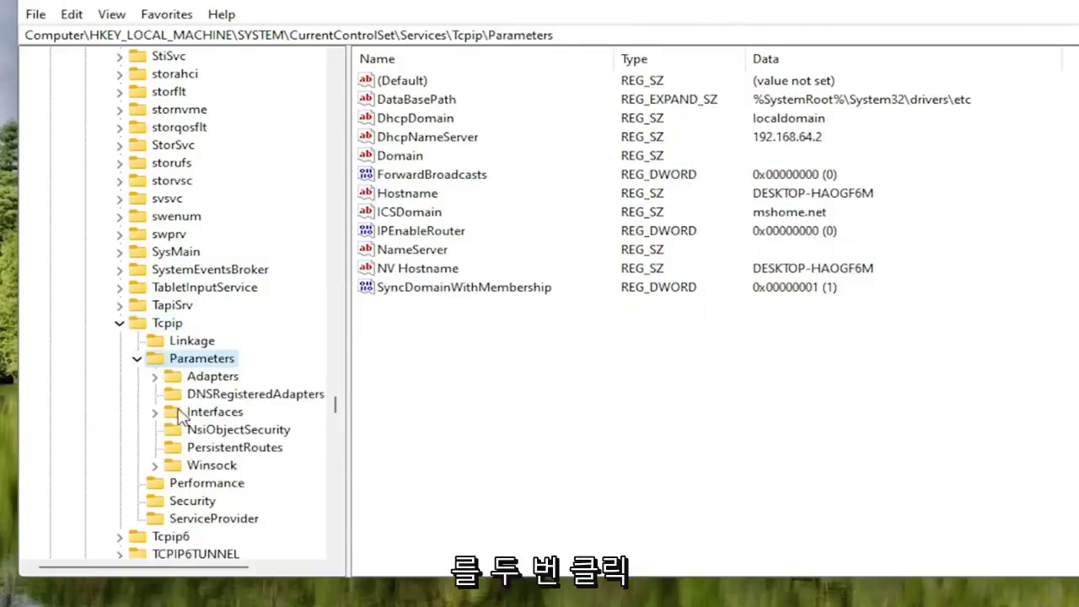
pyautogui.click(191, 413)
pyautogui.doubleClick(192, 415)
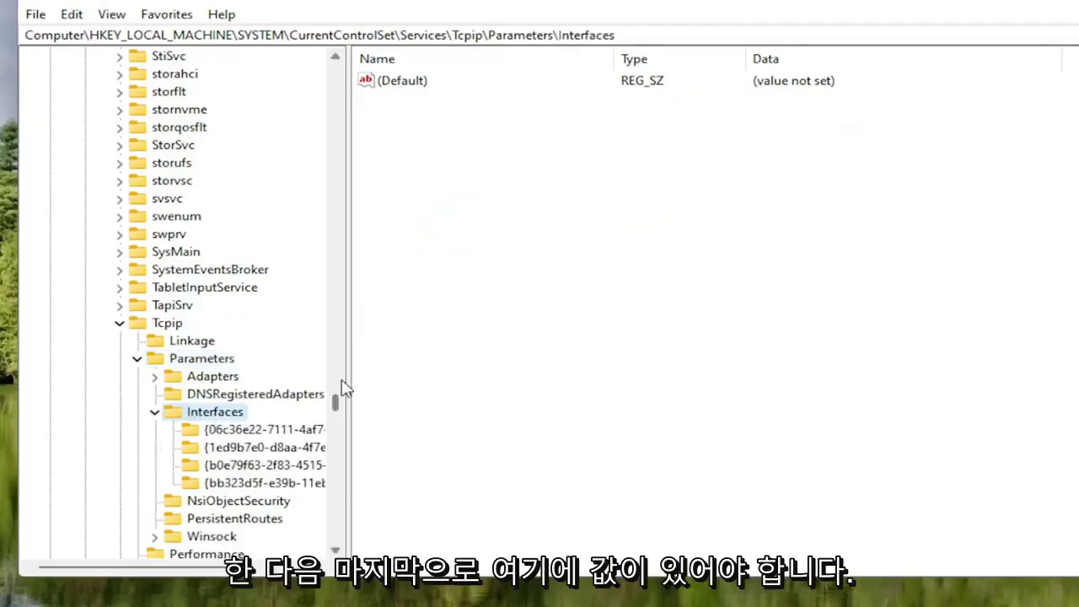
pyautogui.moveTo(349, 396); pyautogui.dragTo(406, 396)
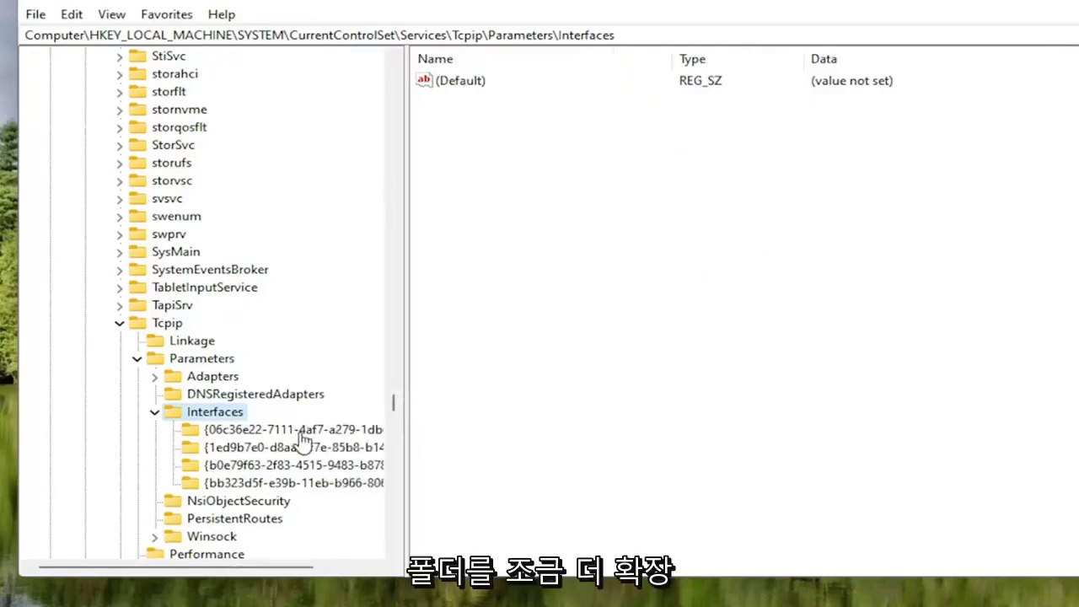
pyautogui.click(284, 429)
pyautogui.click(279, 446)
pyautogui.click(265, 465)
pyautogui.click(257, 483)
pyautogui.click(257, 464)
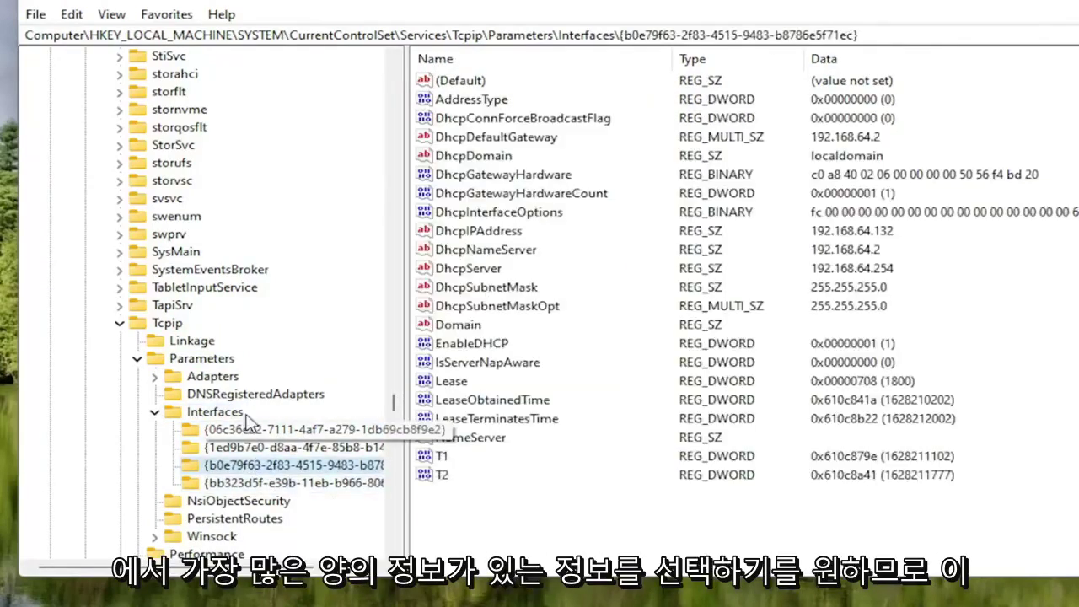
pyautogui.click(209, 484)
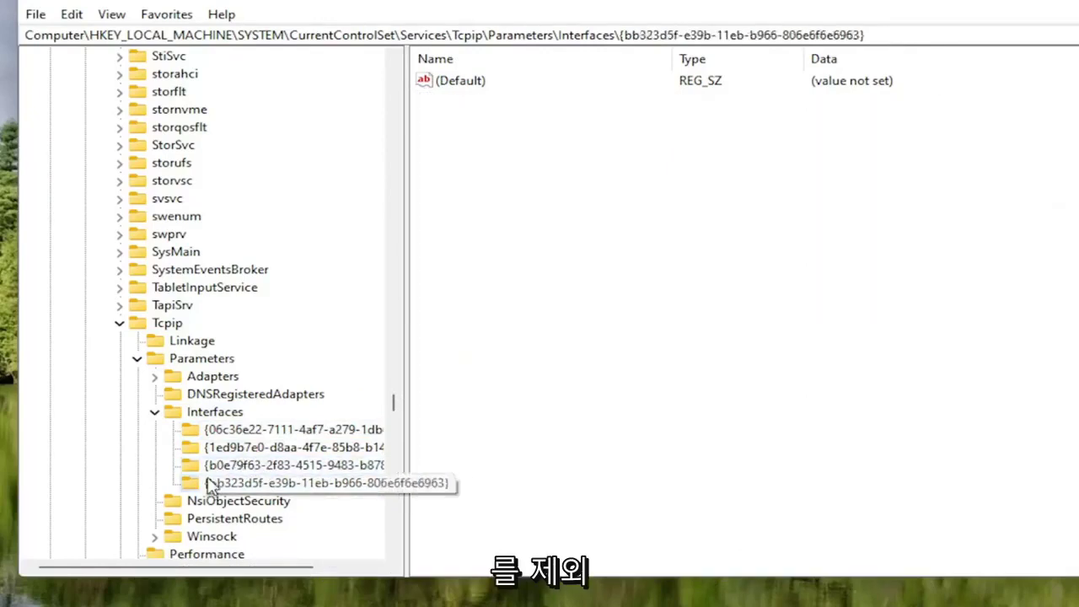
pyautogui.click(210, 447)
pyautogui.click(207, 429)
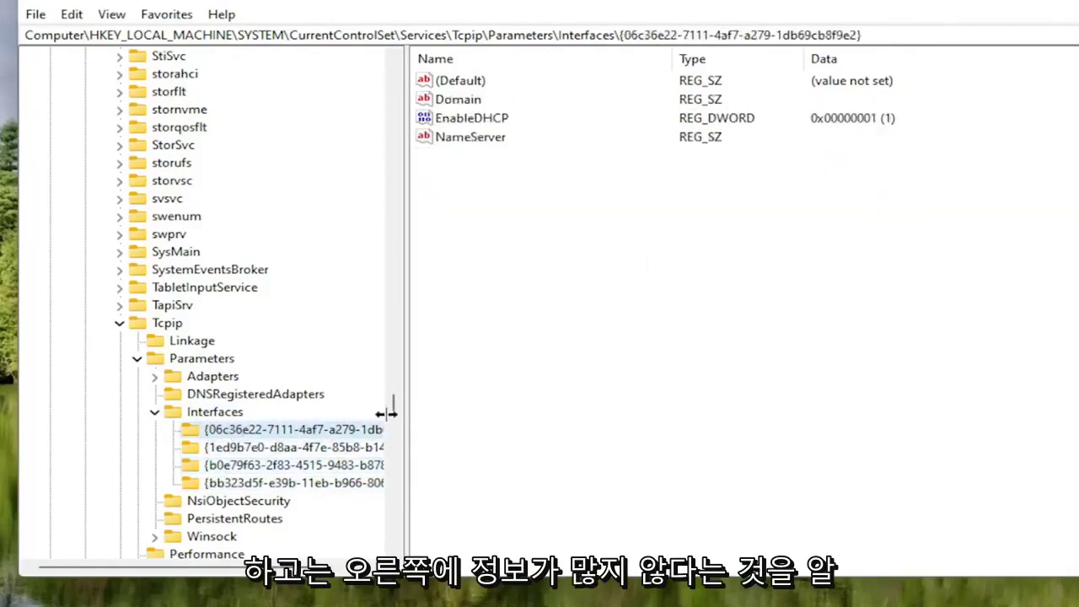
pyautogui.click(253, 446)
pyautogui.click(257, 465)
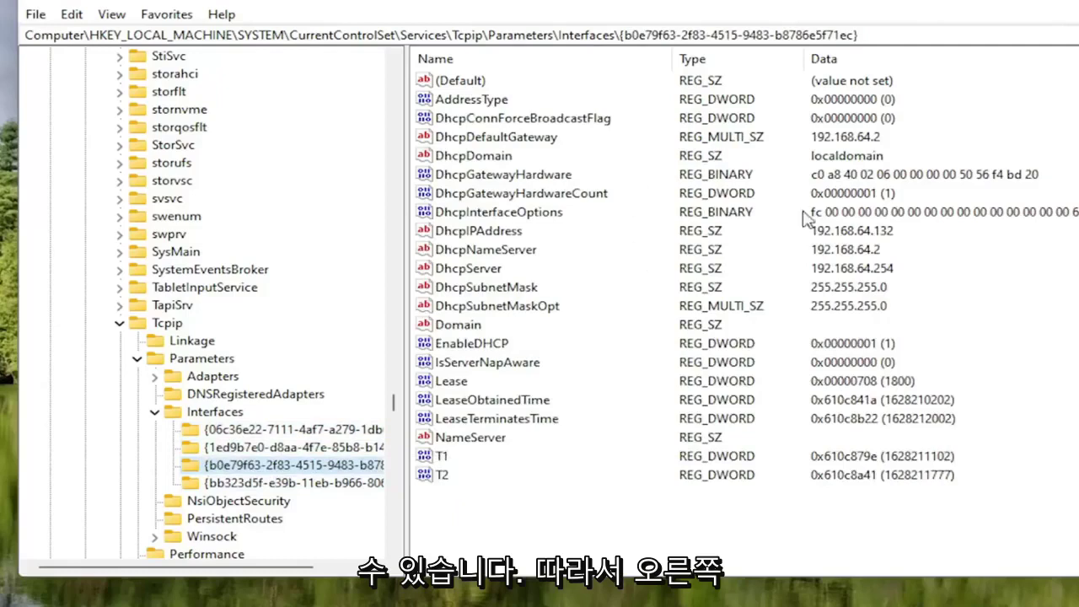
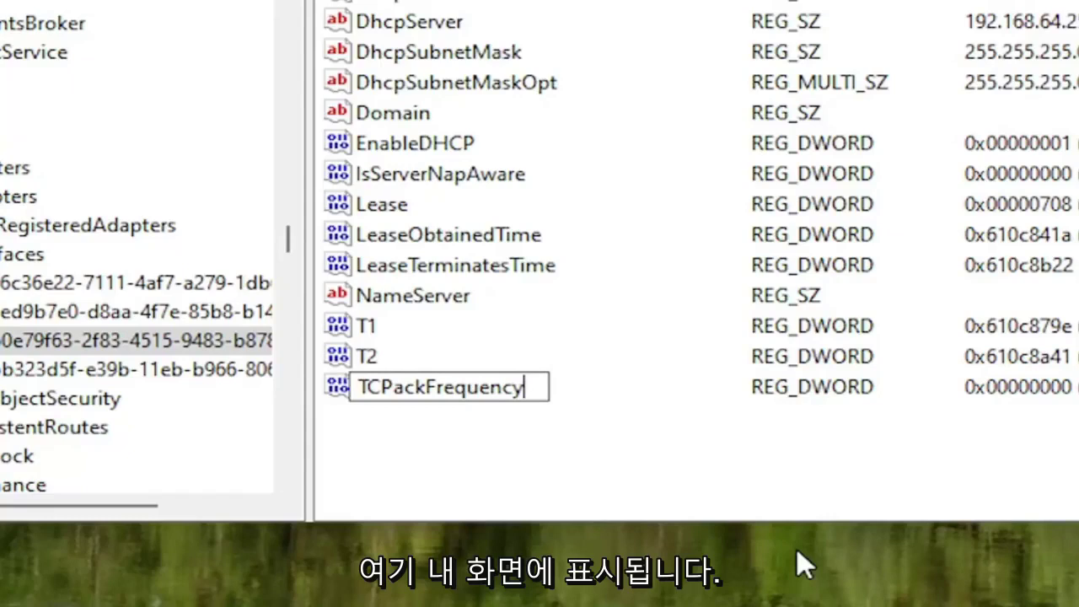
# Confirm the name TCPackFrequency for the new DWORD and create another DWORD (32-bit) value named TCPNoDelay in the same interface key.
pyautogui.press('Return')
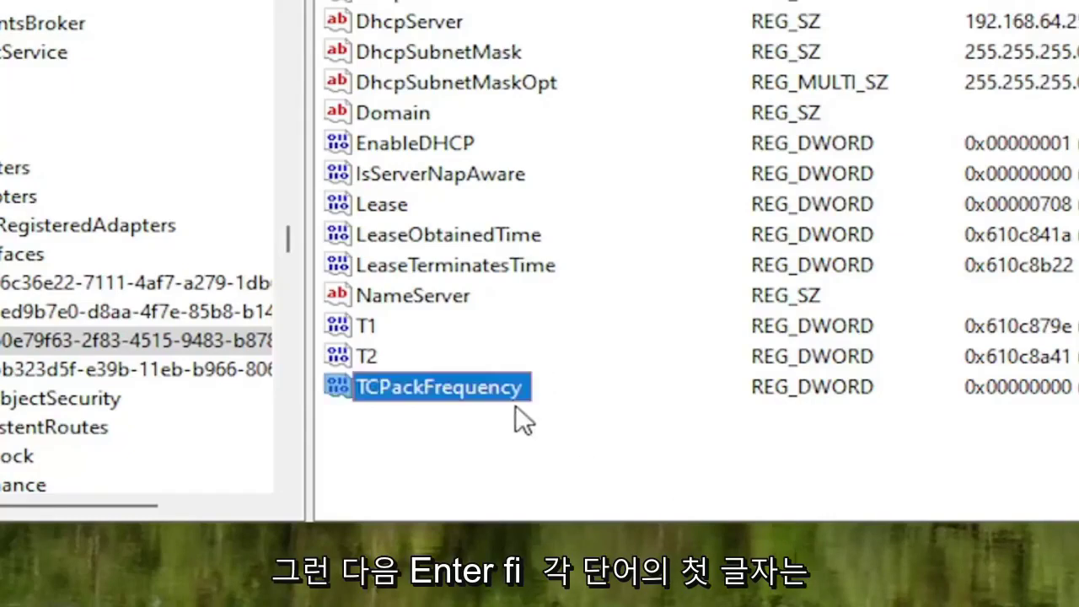
pyautogui.click(455, 438)
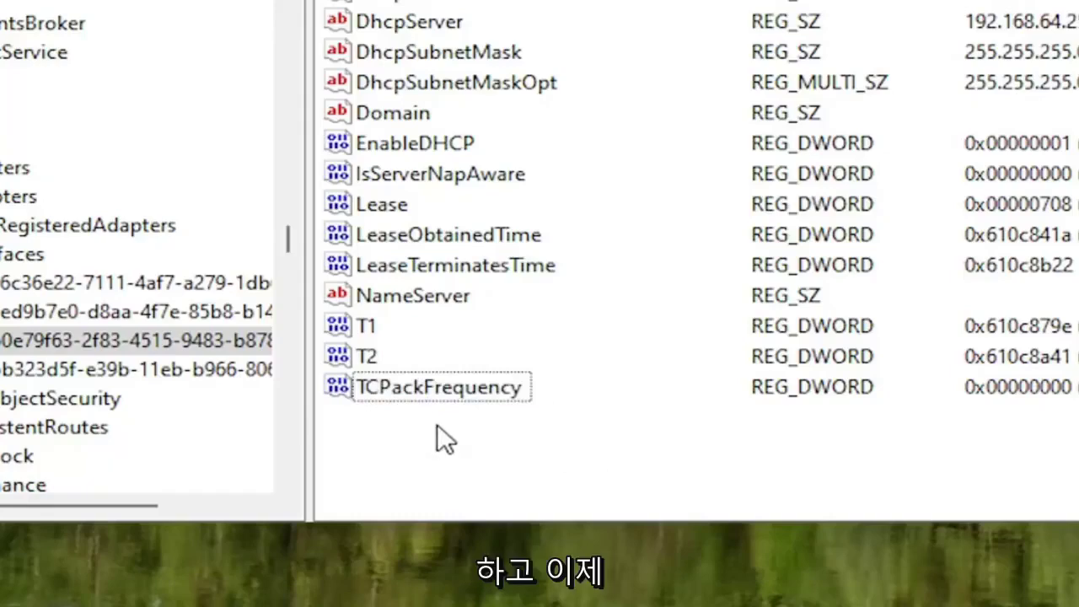
pyautogui.rightClick(437, 423)
pyautogui.moveTo(482, 442)
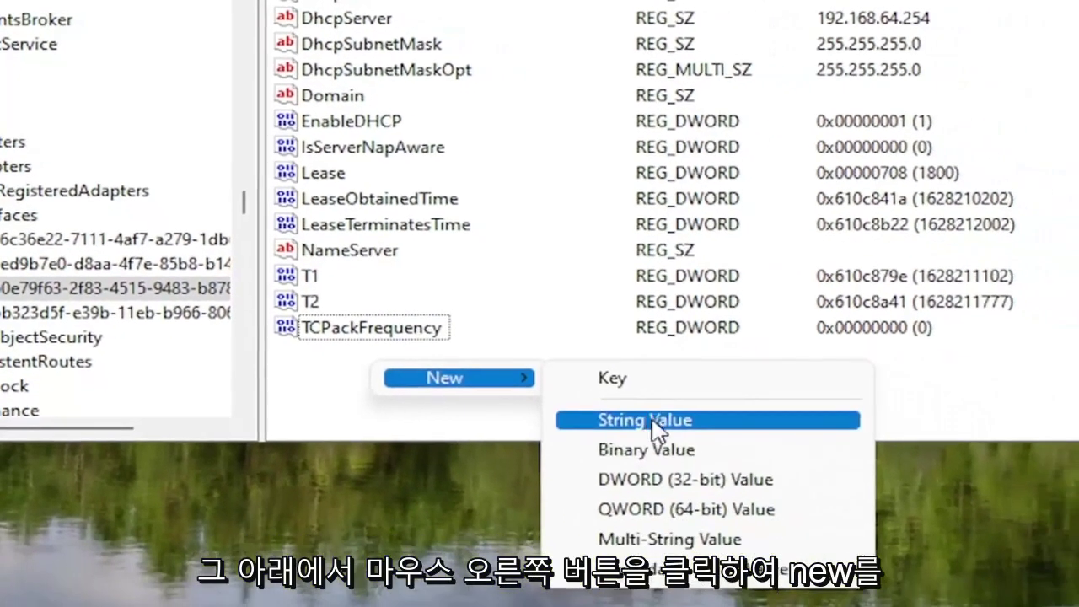
pyautogui.click(724, 524)
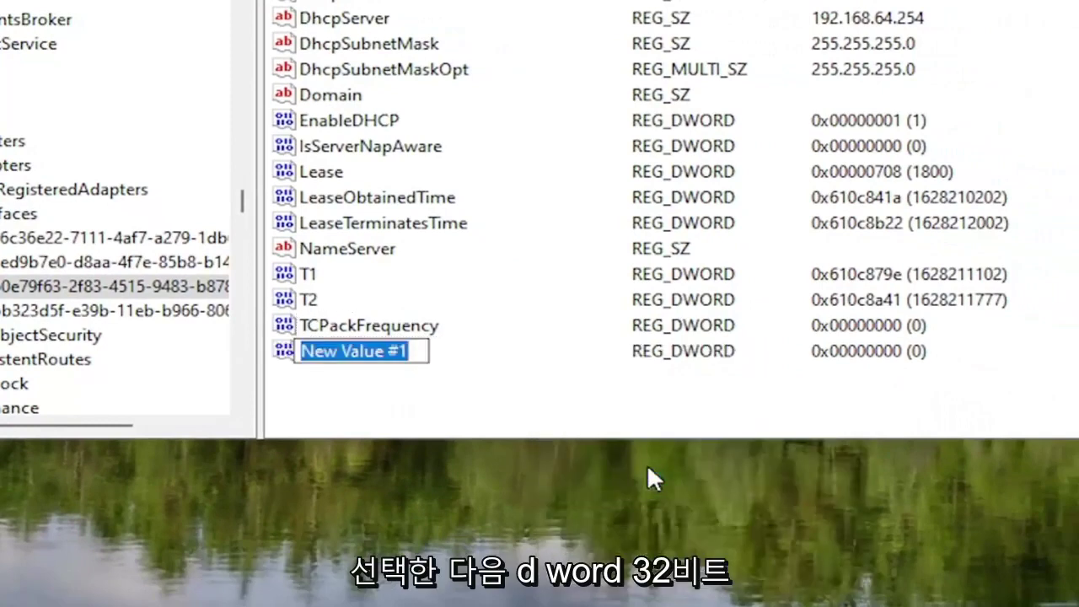
pyautogui.write('TCP')
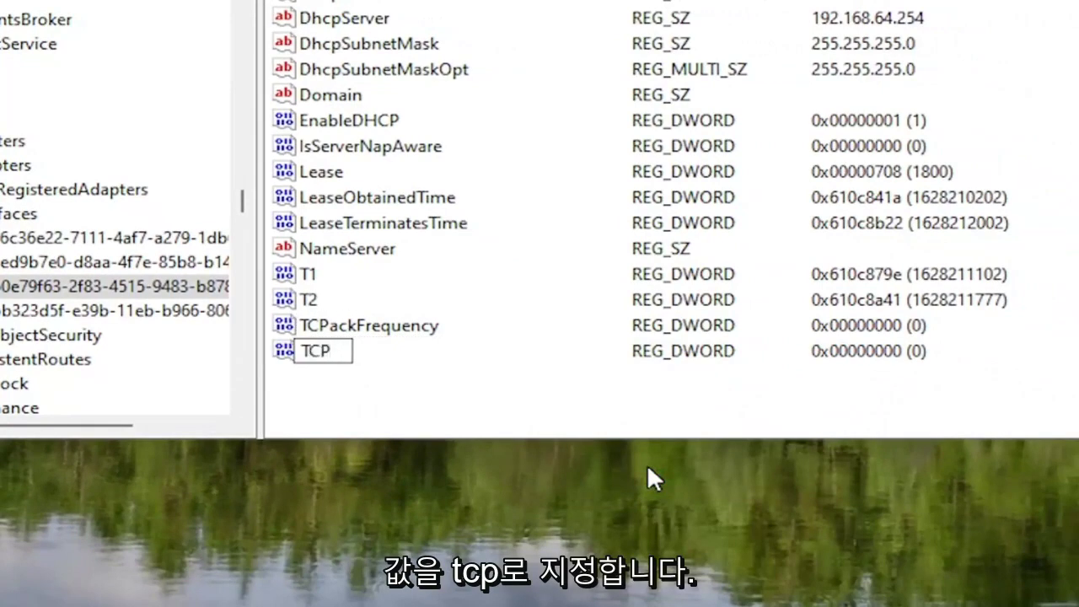
pyautogui.write('NoDelay')
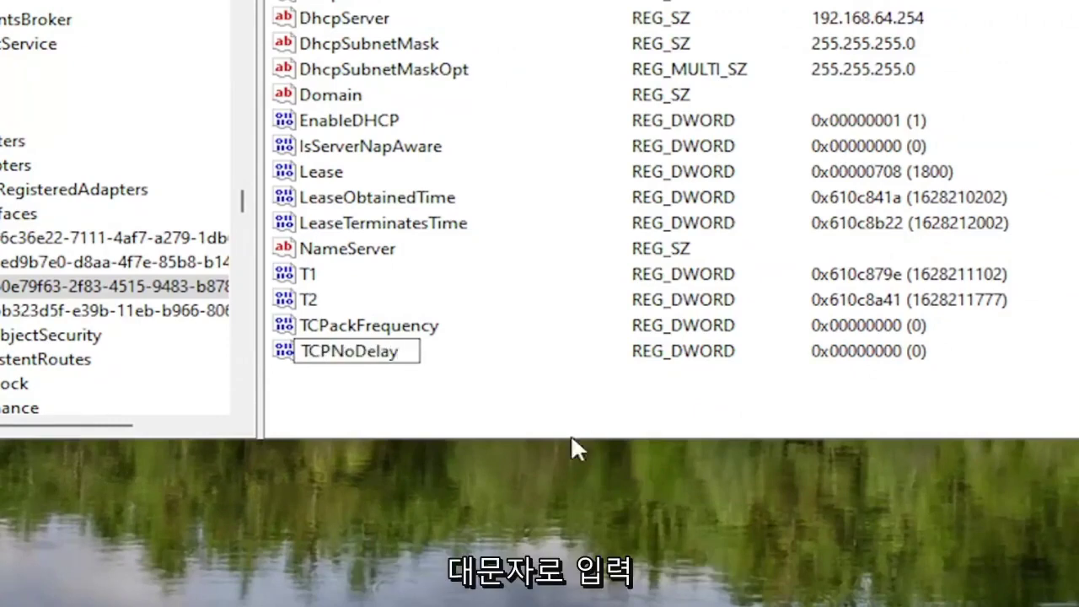
pyautogui.press('Return')
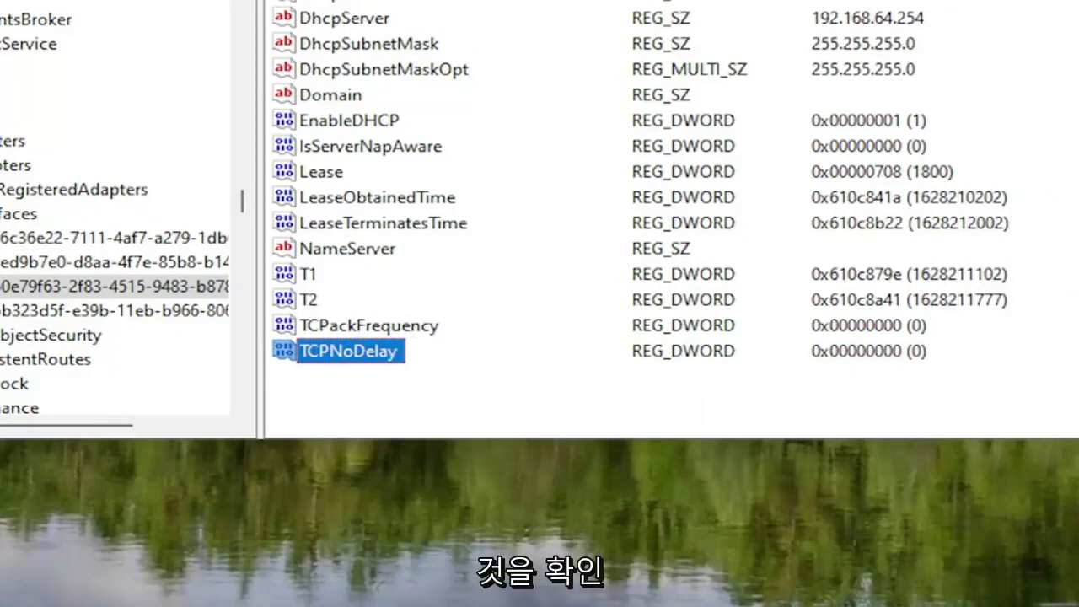
# Set the TCPackFrequency value data to 1 in hexadecimal and confirm it.
pyautogui.doubleClick(334, 334)
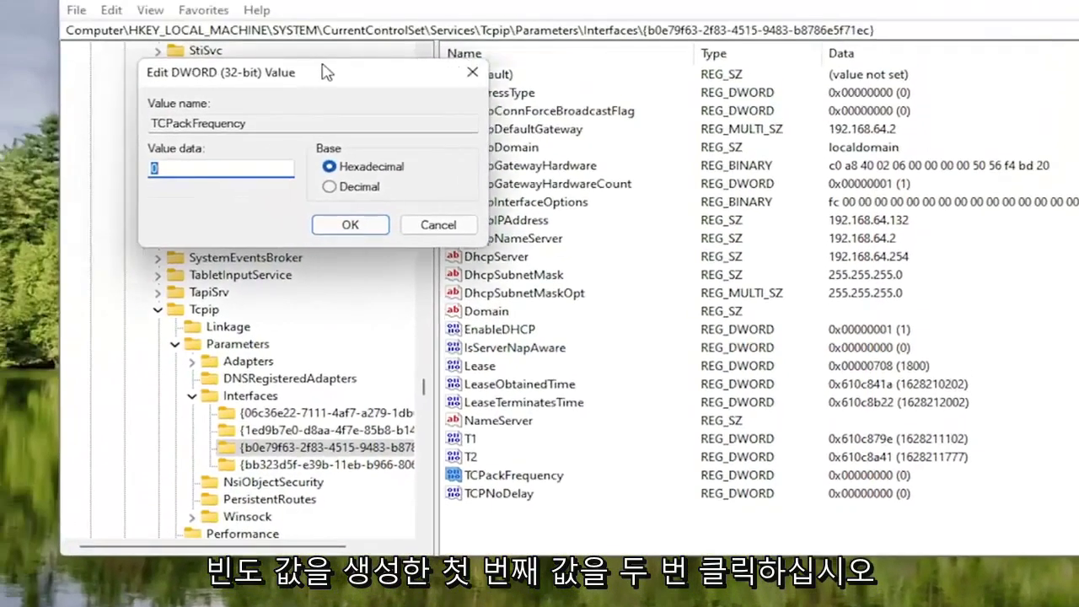
pyautogui.press('BackSpace')
pyautogui.write('1')
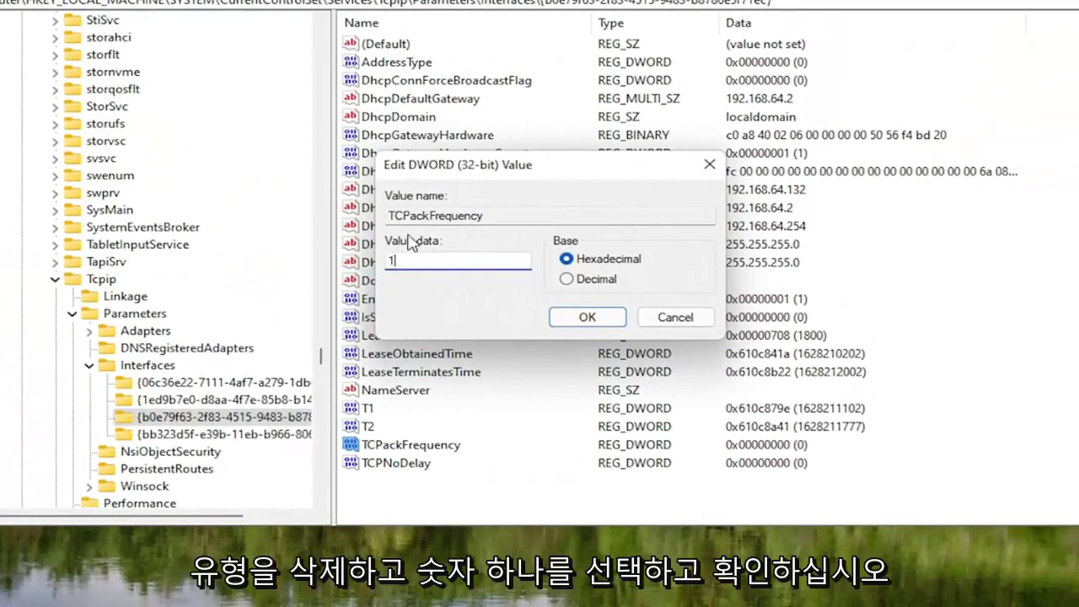
pyautogui.click(558, 319)
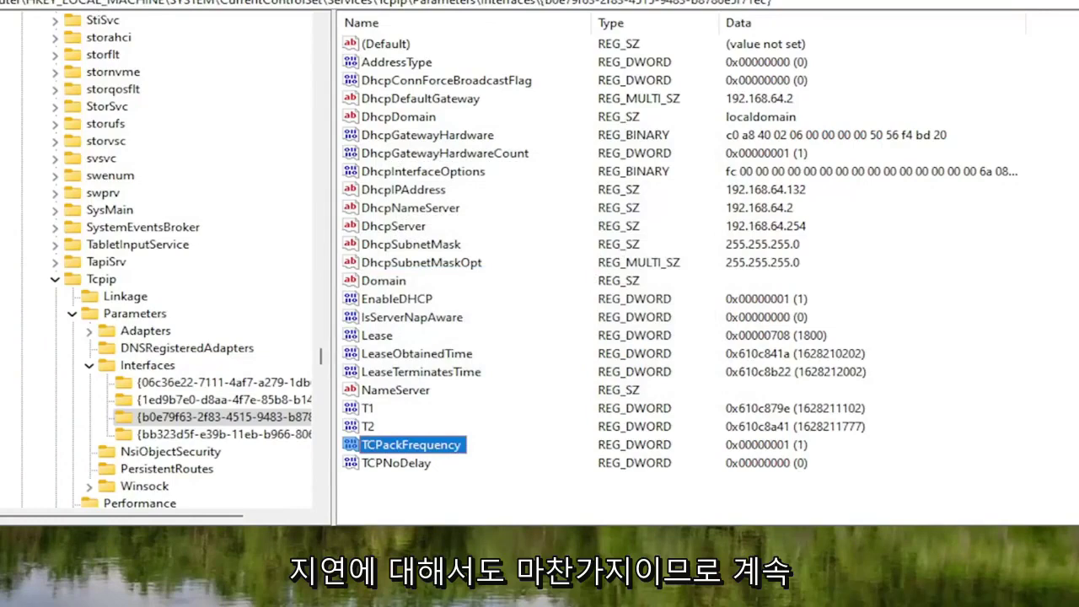
# Set the TCPNoDelay value data to 1 in hexadecimal and confirm it.
pyautogui.doubleClick(398, 465)
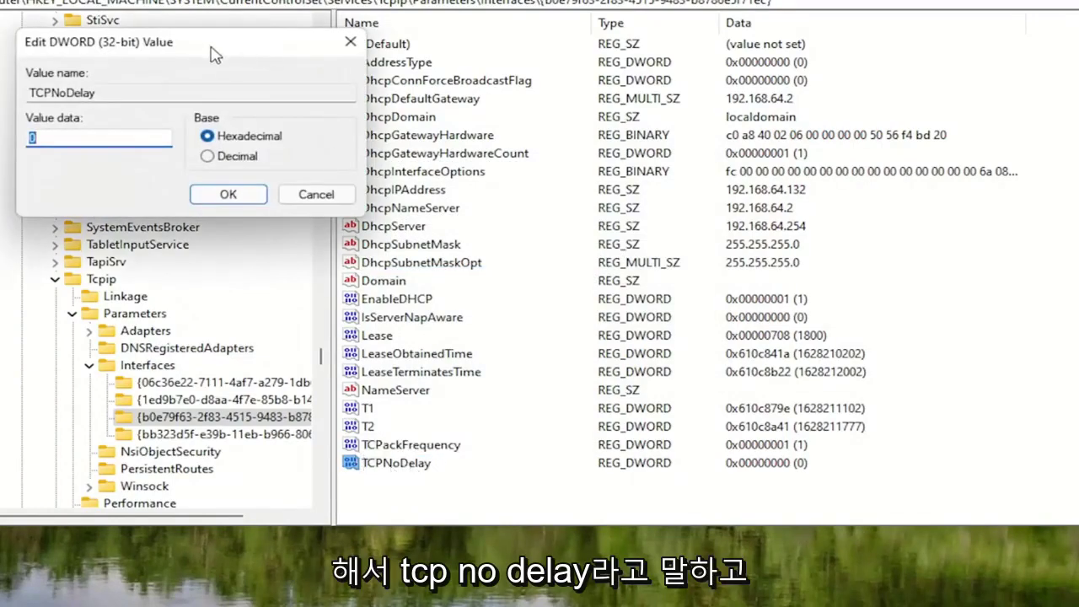
pyautogui.moveTo(216, 54); pyautogui.dragTo(505, 177)
pyautogui.write('1')
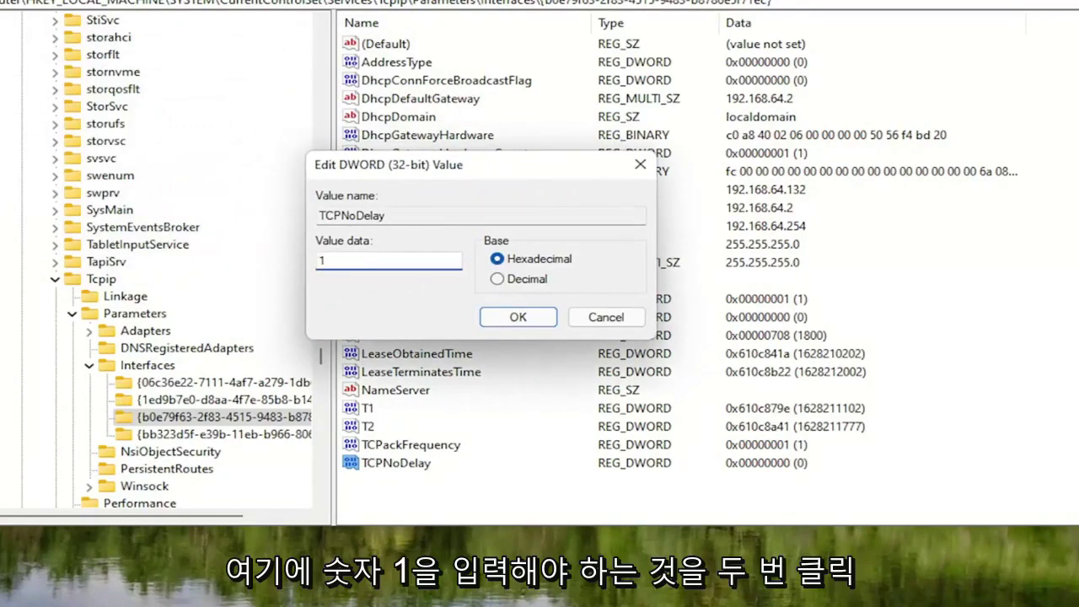
pyautogui.click(535, 319)
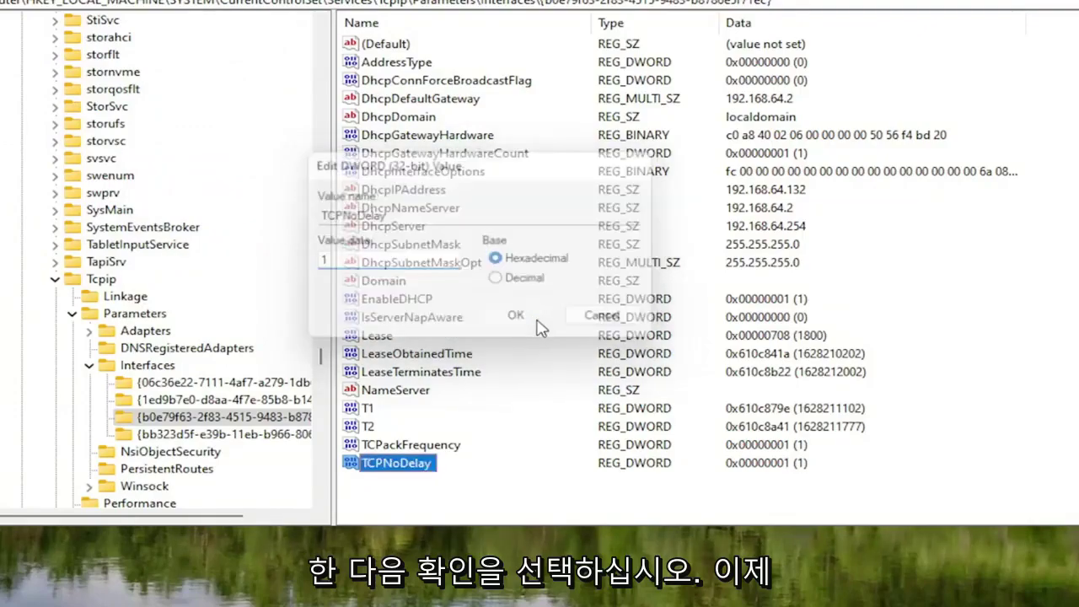
# Collapse the Interfaces, Parameters and Tcpip keys, and collapse the Services key above them.
pyautogui.click(89, 365)
pyautogui.click(72, 313)
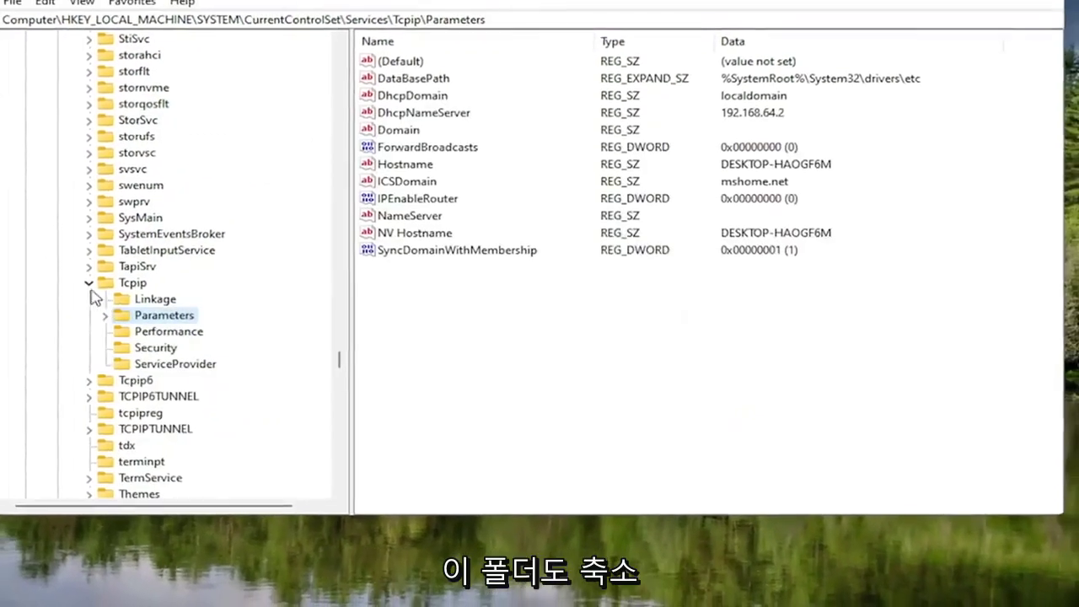
pyautogui.click(55, 278)
pyautogui.scroll(5, 169, 338)
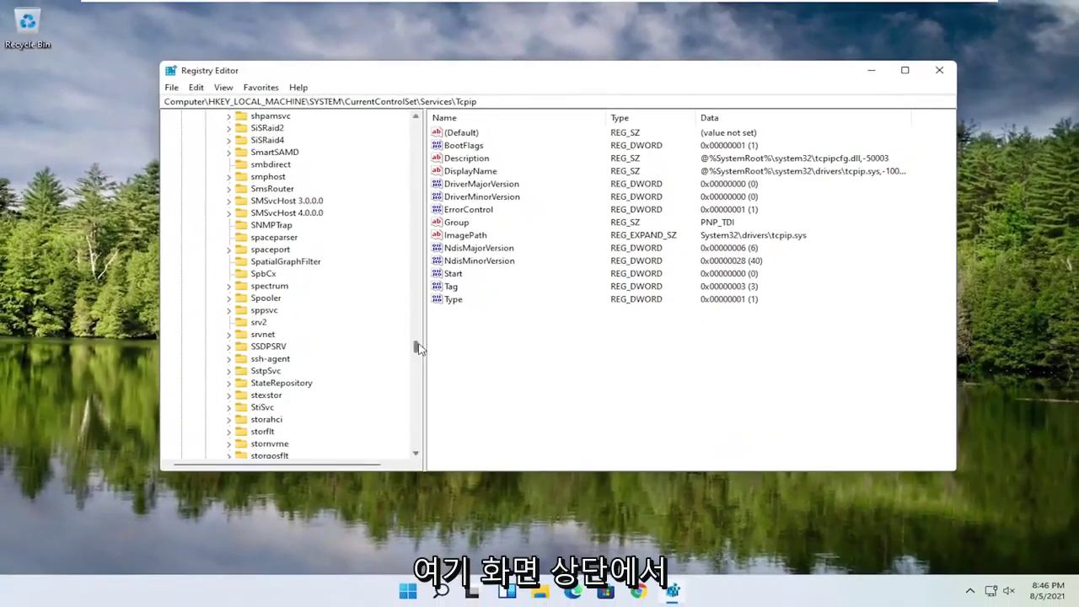
pyautogui.moveTo(403, 346); pyautogui.dragTo(415, 127)
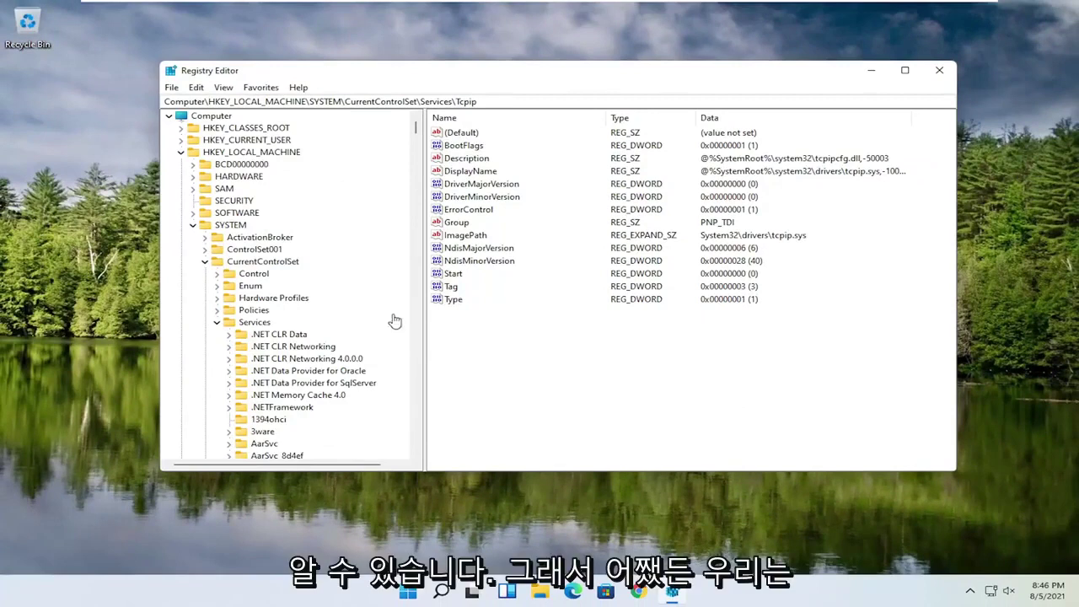
pyautogui.click(219, 326)
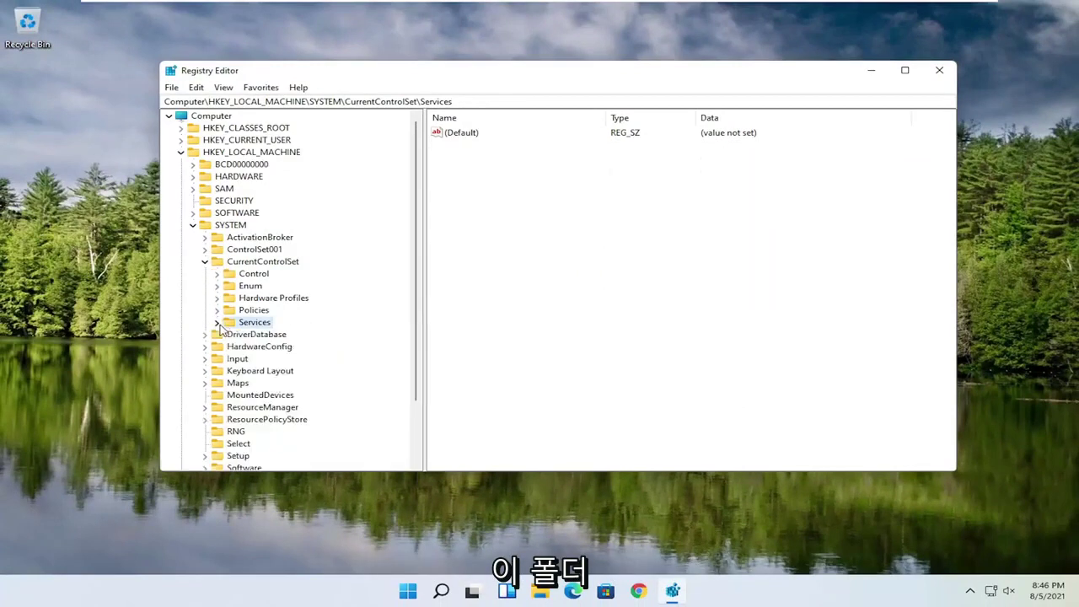
# Collapse the CurrentControlSet and SYSTEM keys, and expand SOFTWARE and its Microsoft key under HKEY_LOCAL_MACHINE.
pyautogui.click(205, 261)
pyautogui.click(193, 225)
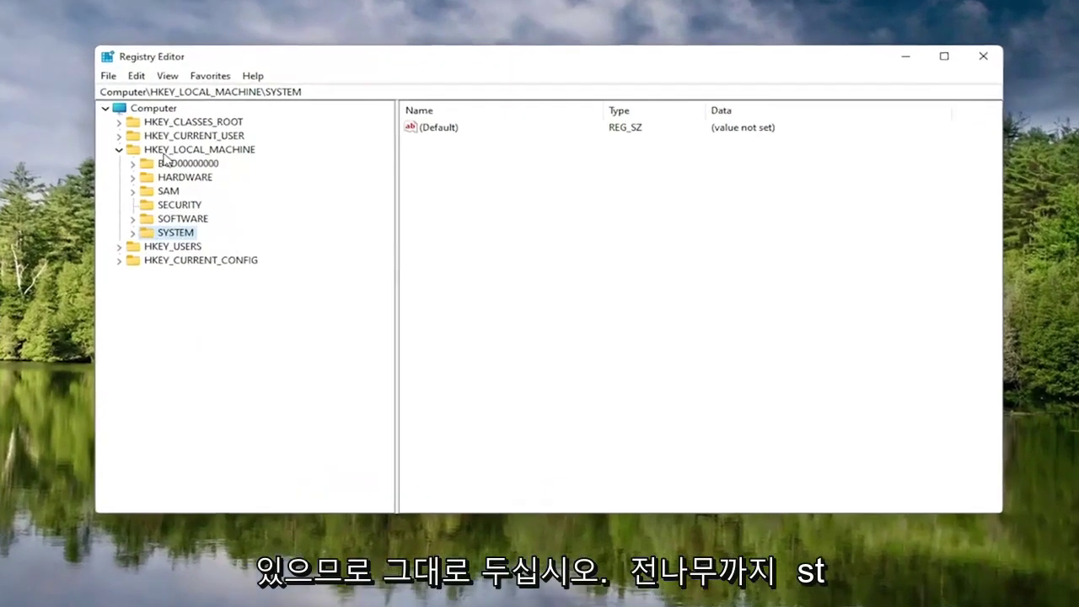
pyautogui.click(168, 151)
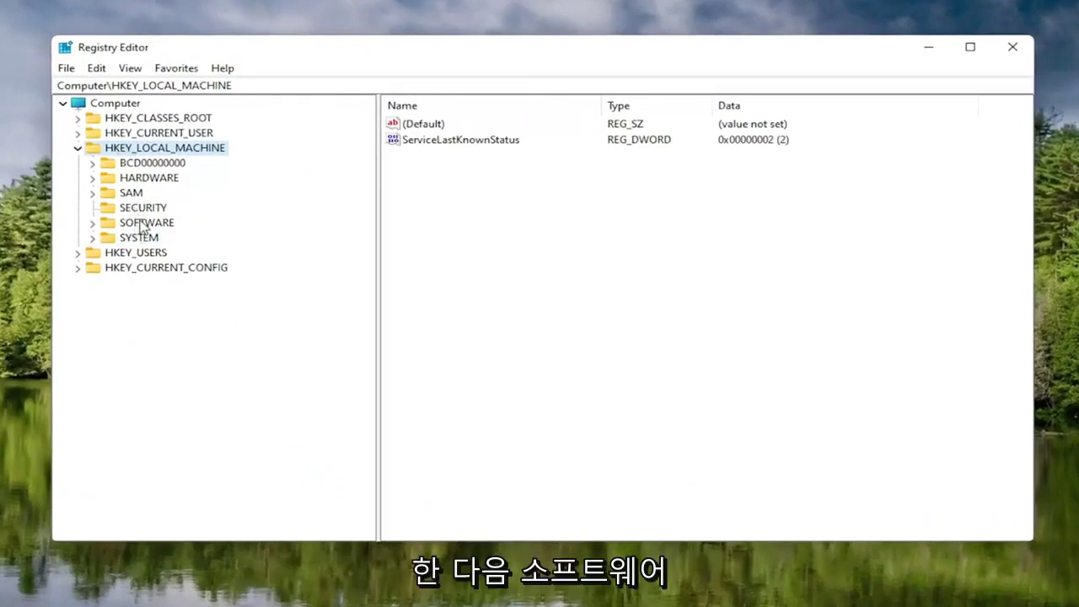
pyautogui.doubleClick(140, 224)
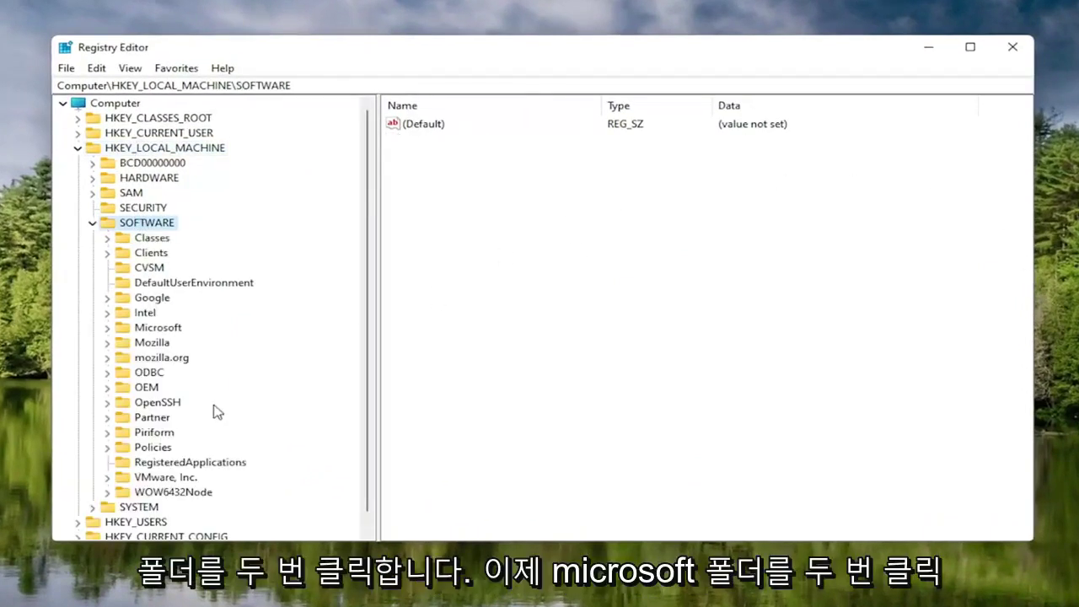
pyautogui.doubleClick(145, 330)
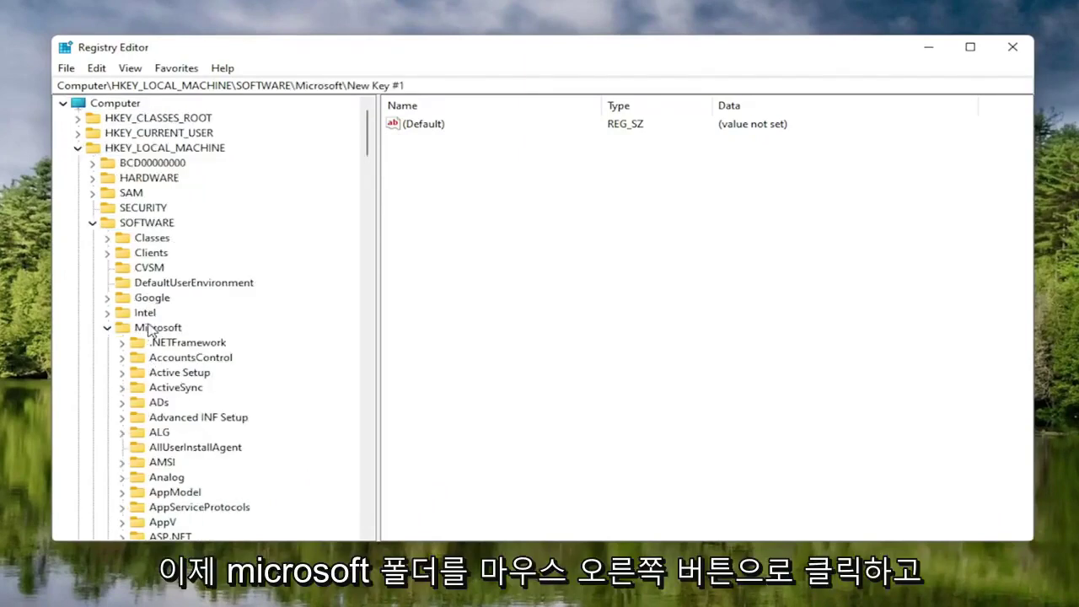
# Create a new key inside the Microsoft key and keep its default name.
pyautogui.rightClick(142, 330)
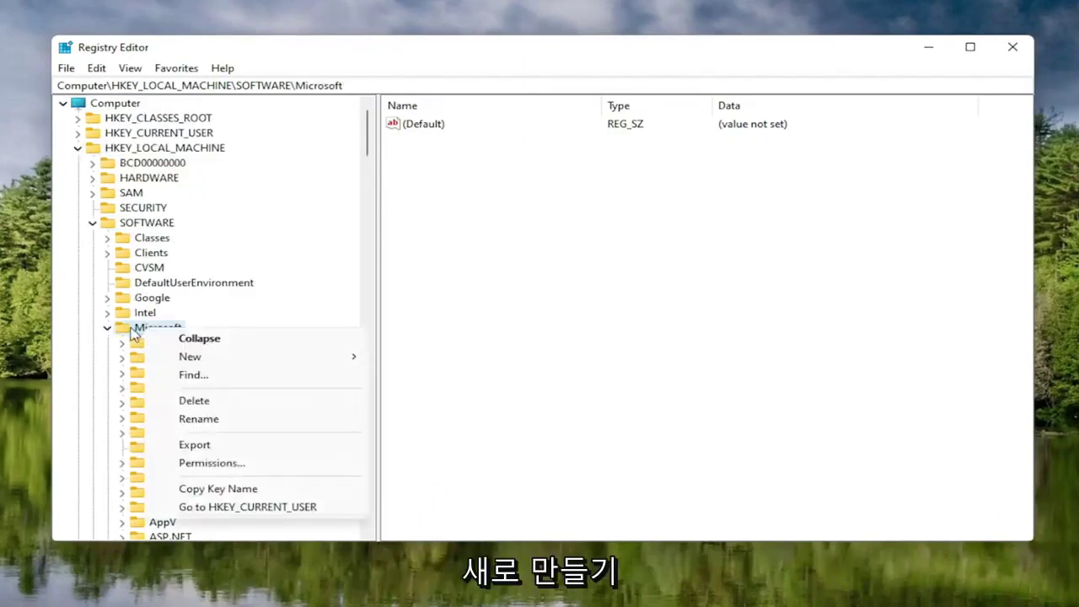
pyautogui.click(140, 331)
pyautogui.rightClick(136, 331)
pyautogui.moveTo(200, 362)
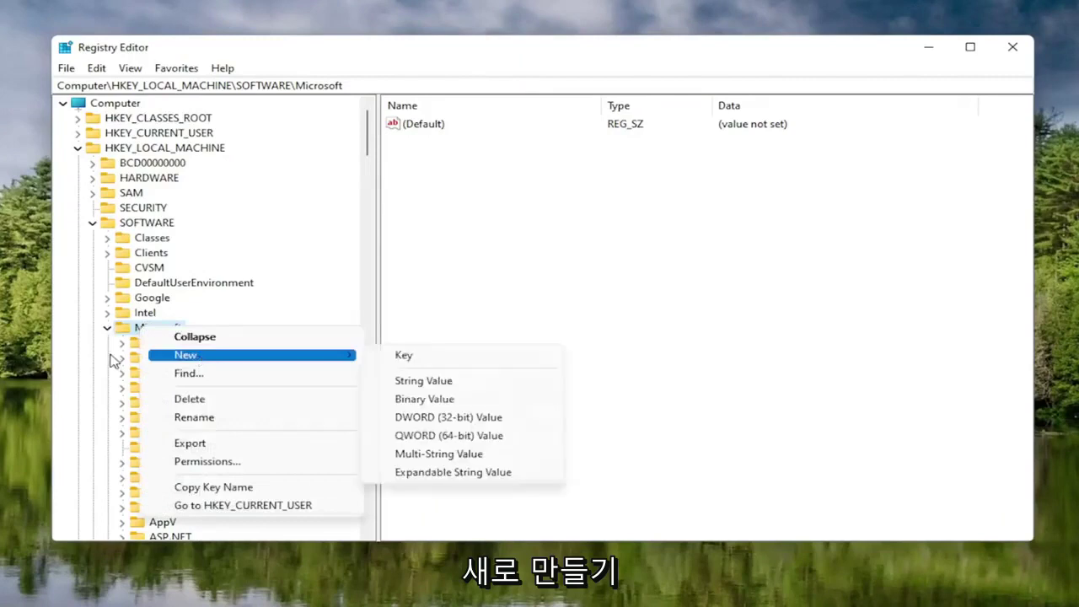
pyautogui.click(411, 357)
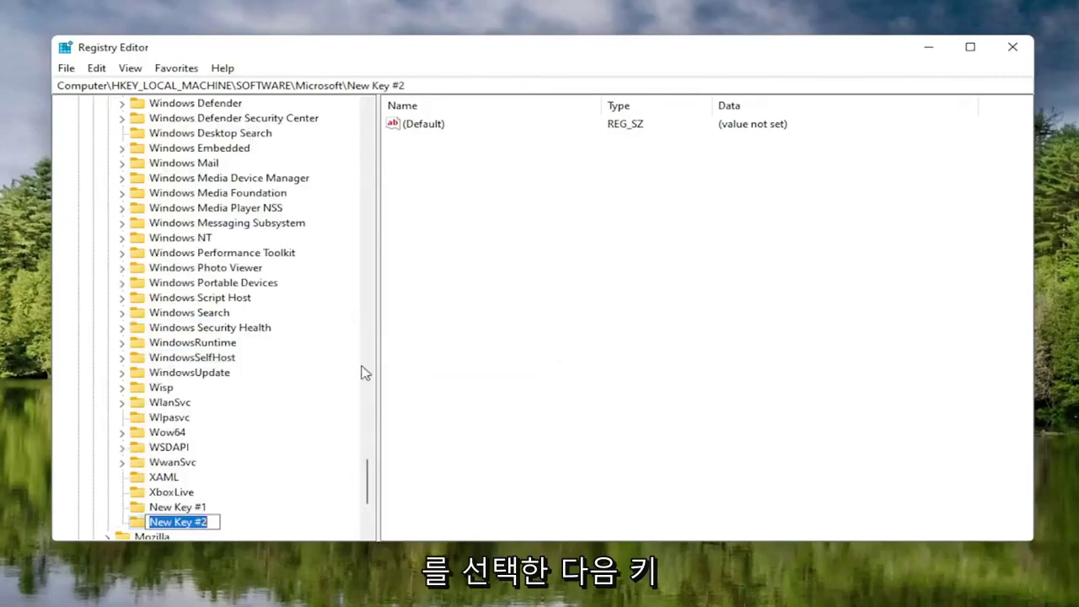
pyautogui.press('Return')
# Delete the older New Key #1 from the Microsoft key.
pyautogui.click(179, 463)
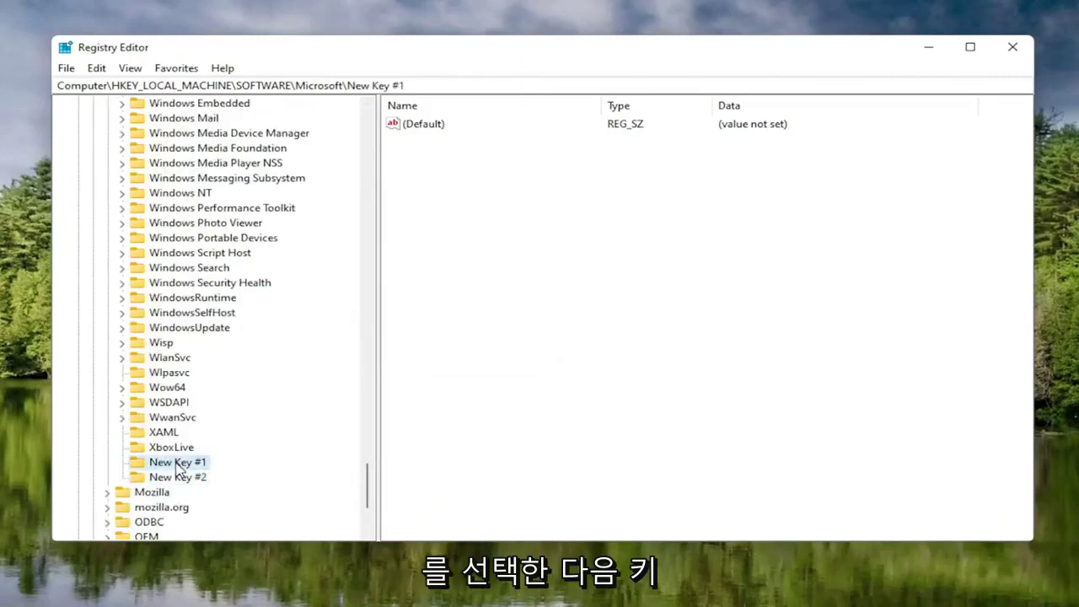
pyautogui.press('Delete')
pyautogui.press('Return')
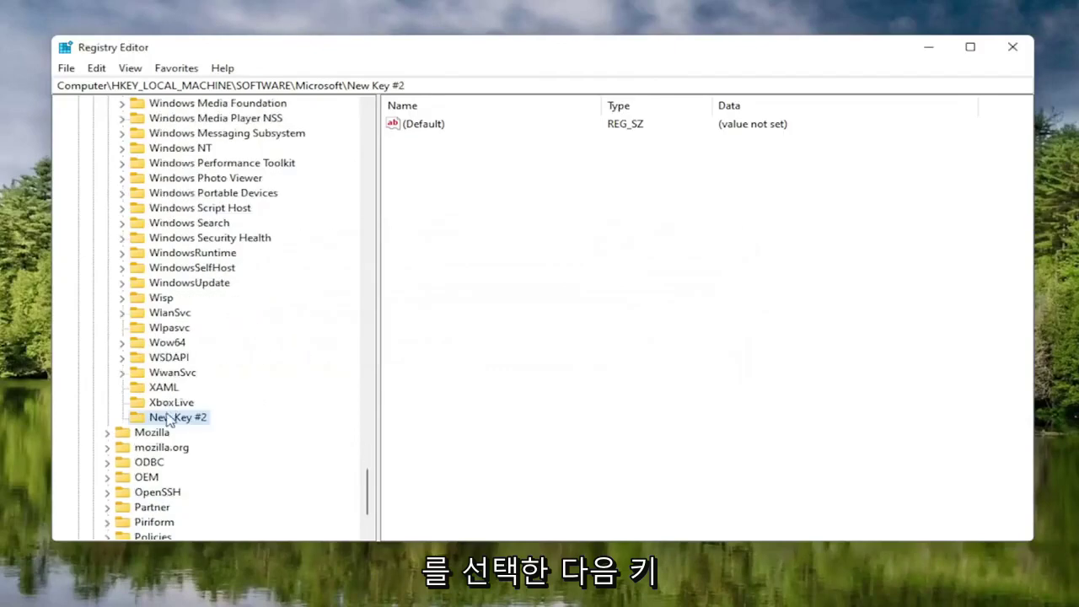
# Rename the New Key #2 key under Microsoft as New Key #1.
pyautogui.rightClick(168, 419)
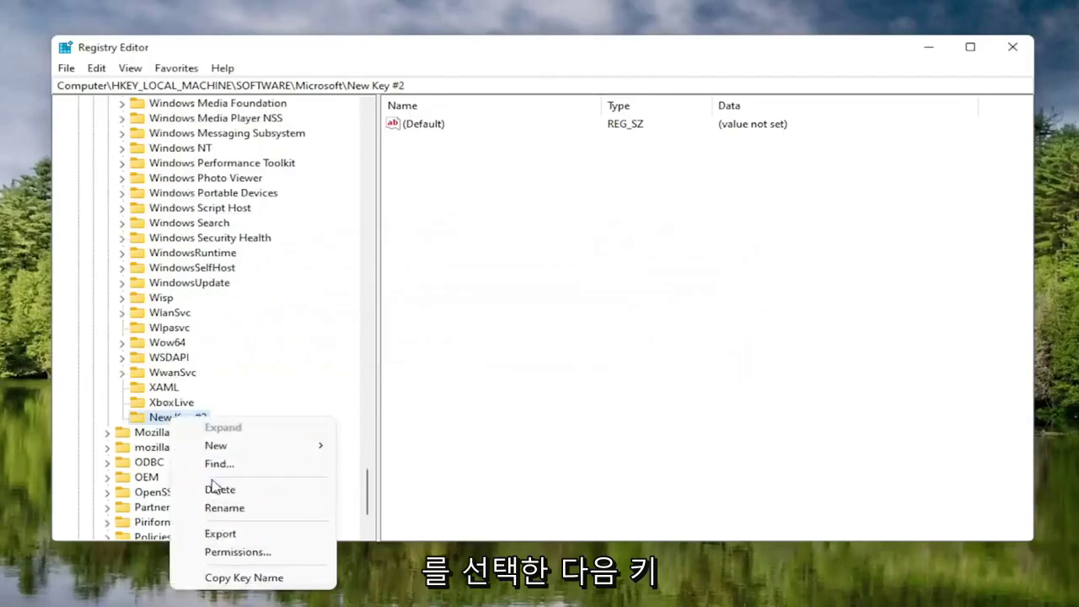
pyautogui.click(217, 508)
pyautogui.press('End')
pyautogui.write('1')
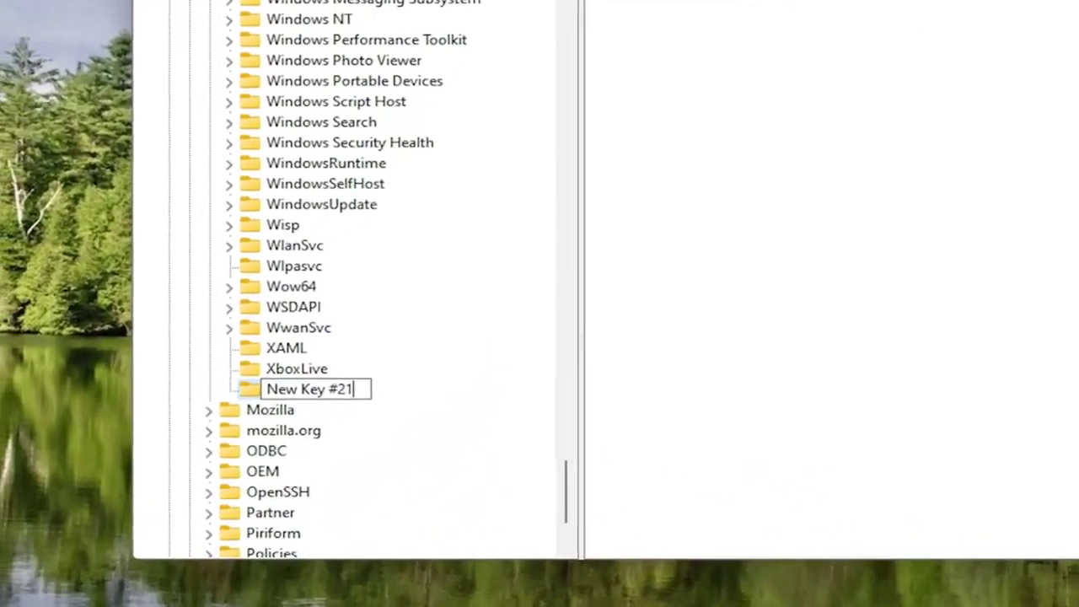
pyautogui.press('Left')
pyautogui.press('BackSpace')
pyautogui.press('Return')
pyautogui.scroll(8, 345, 277)
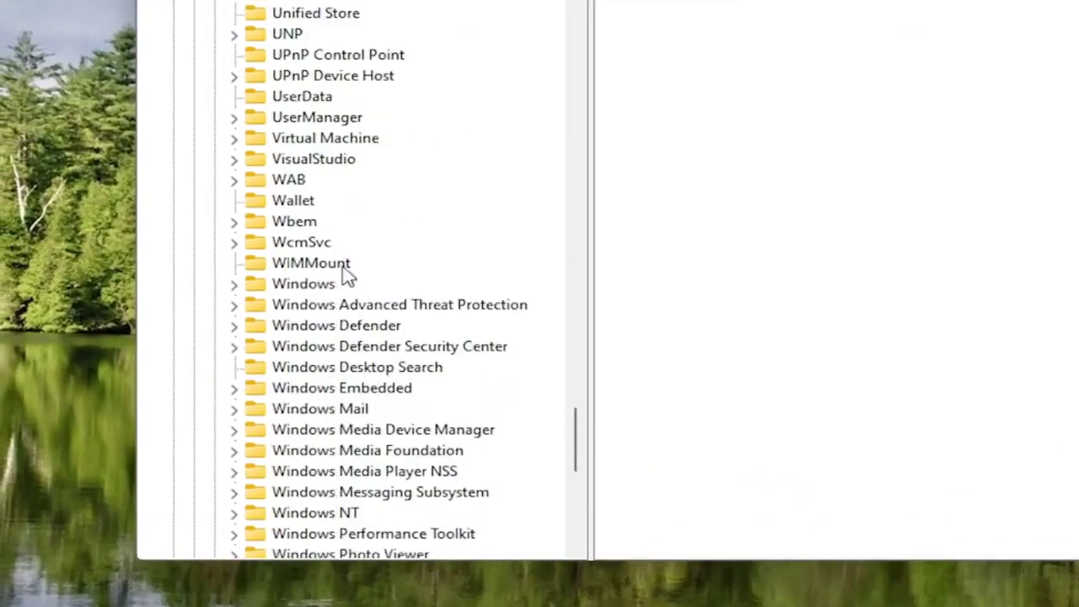
pyautogui.scroll(-9, 334, 351)
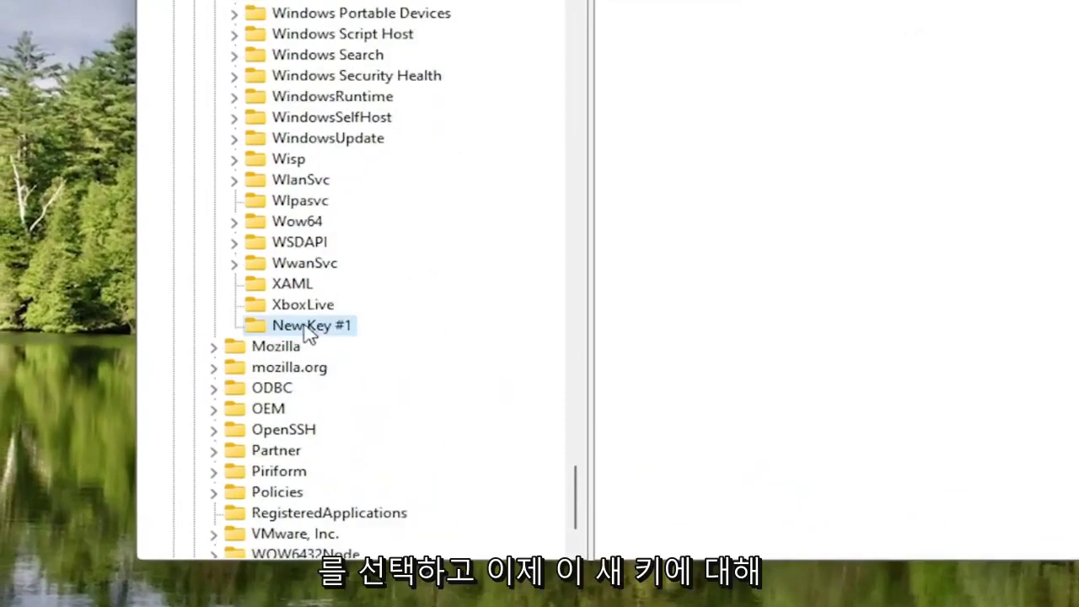
# Try to rename New Key #1 under Microsoft as MSMQ, and delete that new key.
pyautogui.rightClick(308, 332)
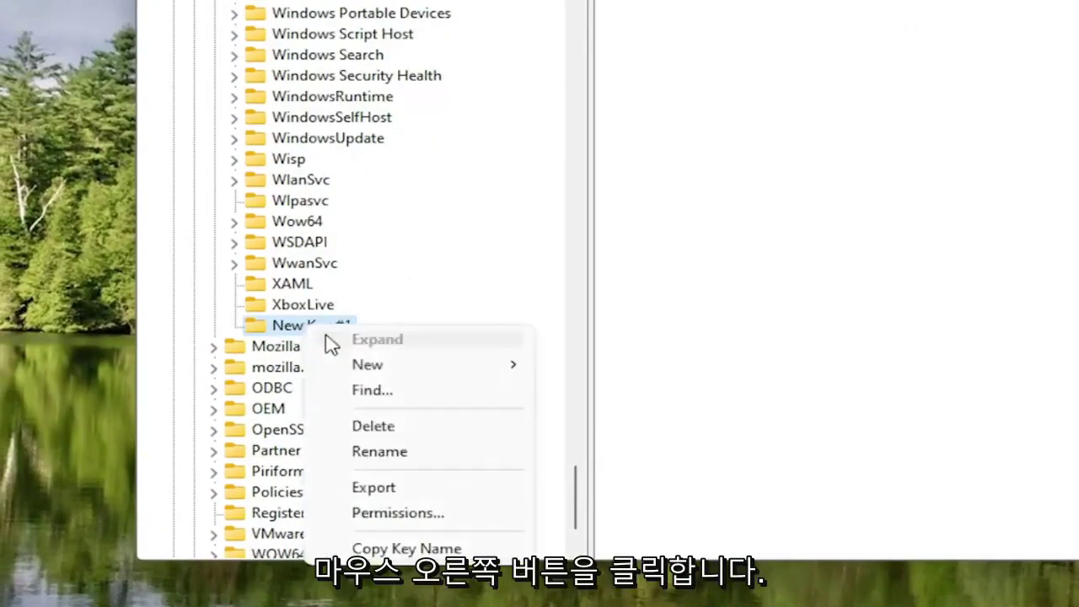
pyautogui.click(381, 453)
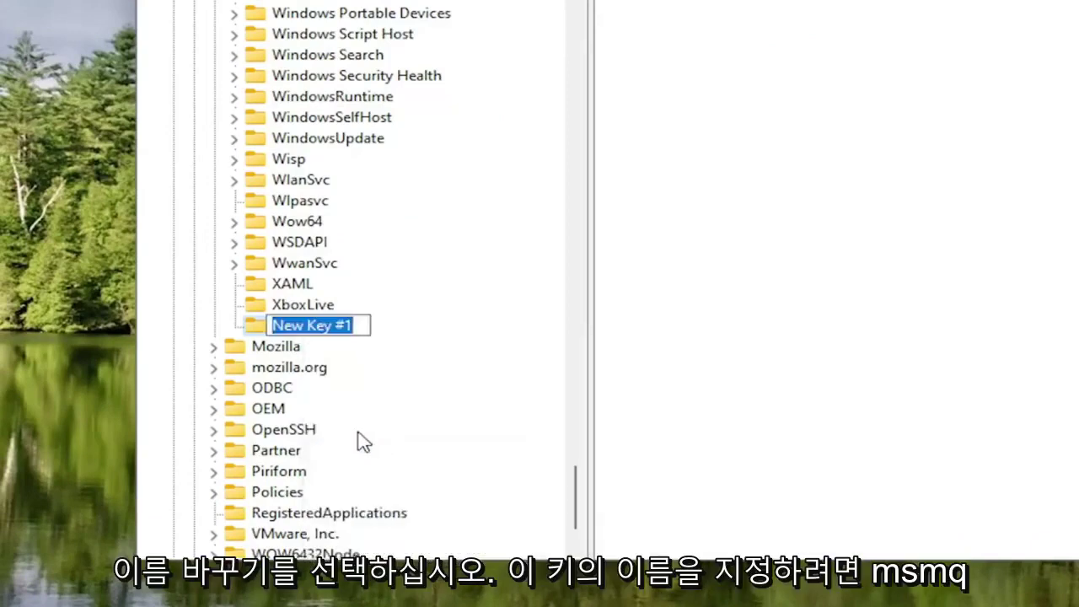
pyautogui.write('MSMQ')
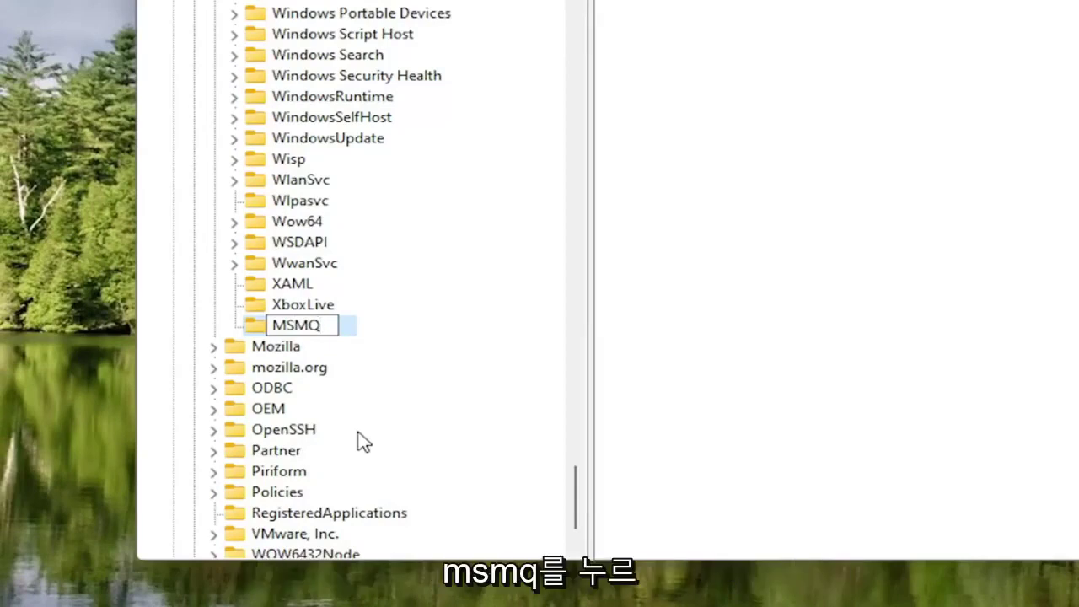
pyautogui.press('Return')
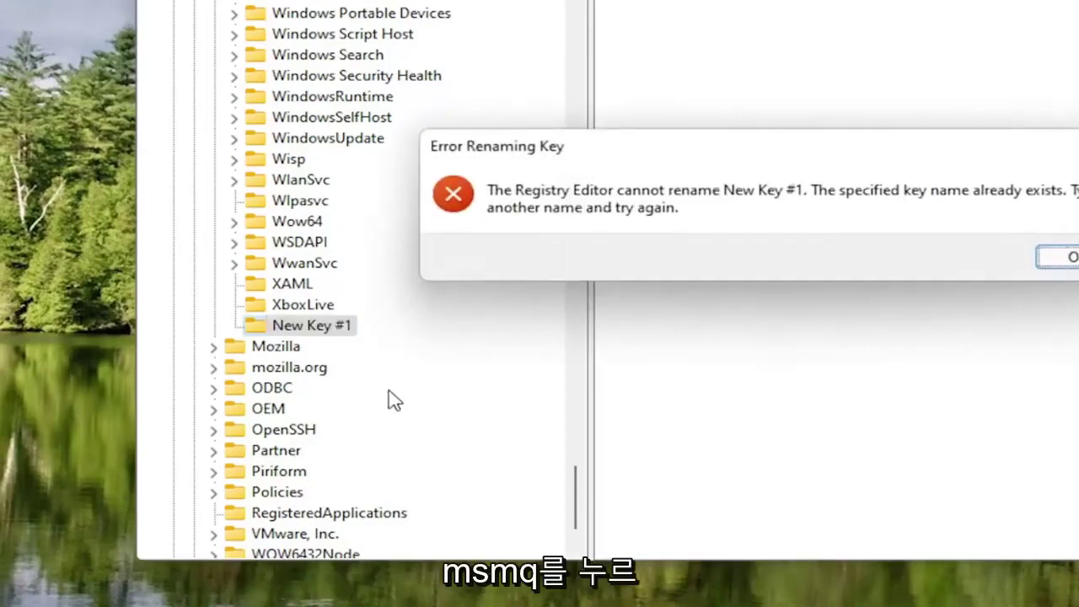
pyautogui.click(1069, 263)
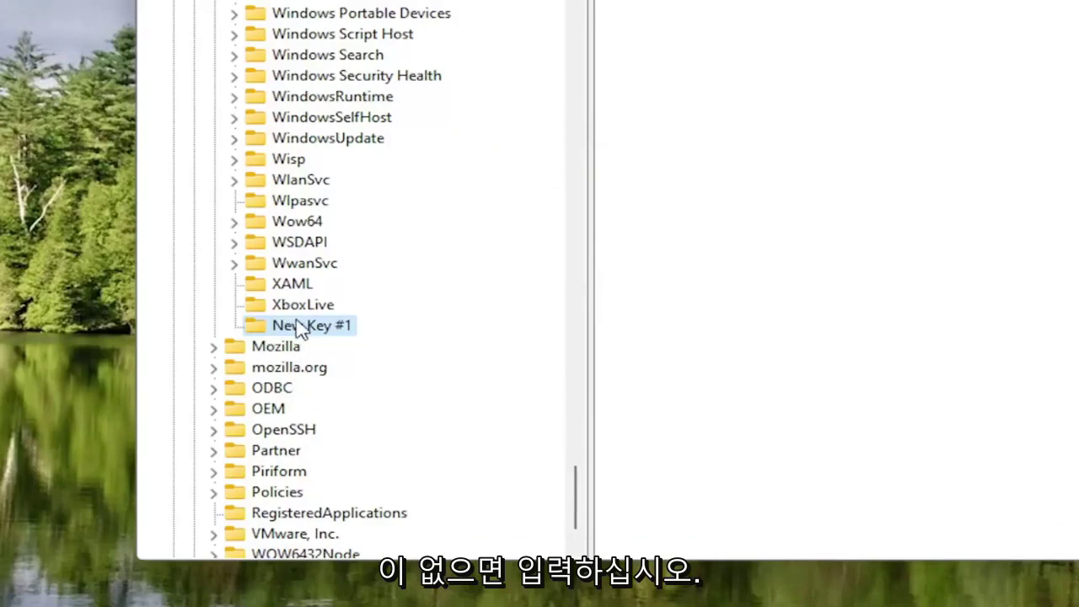
pyautogui.press('Delete')
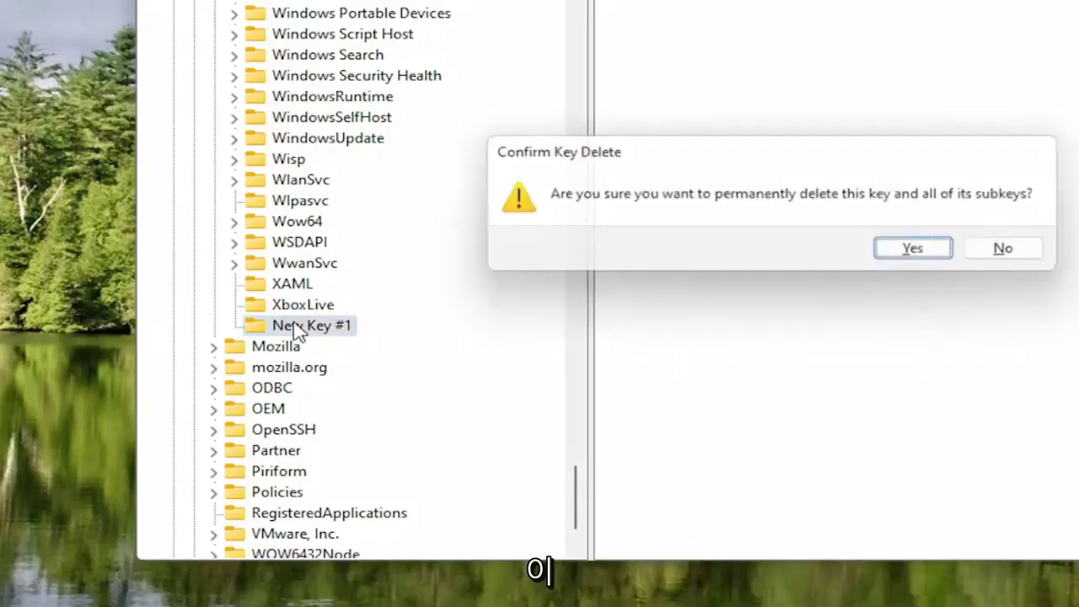
pyautogui.press('Return')
# Select the existing MSMQ key under HKEY_LOCAL_MACHINE\SOFTWARE\Microsoft.
pyautogui.scroll(4, 307, 263)
pyautogui.scroll(9, 307, 264)
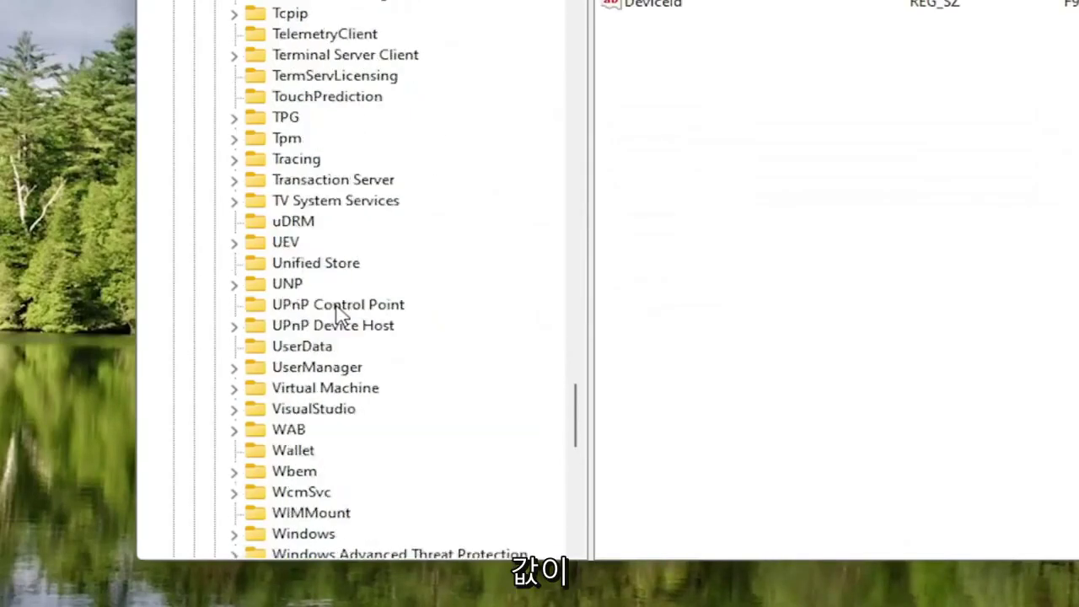
pyautogui.scroll(9, 337, 313)
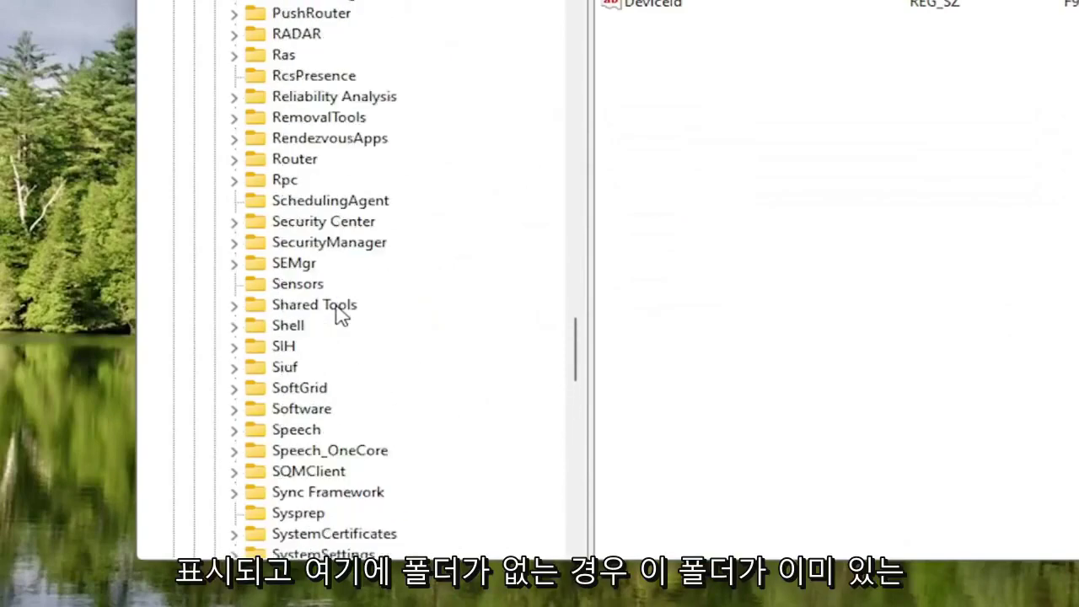
pyautogui.scroll(-7, 340, 313)
pyautogui.scroll(12, 340, 314)
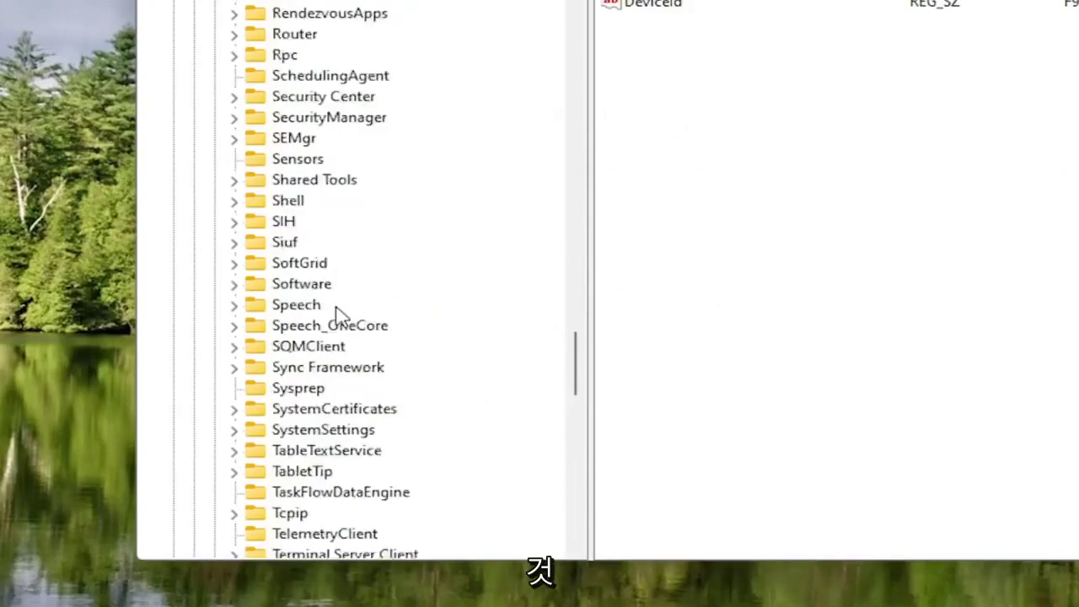
pyautogui.scroll(10, 337, 313)
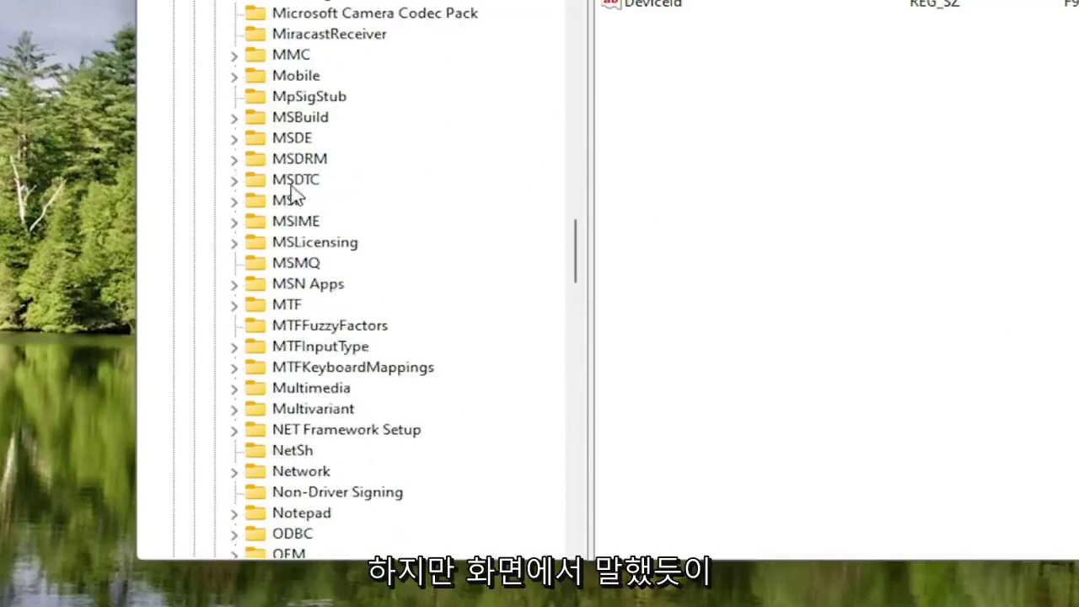
pyautogui.click(295, 263)
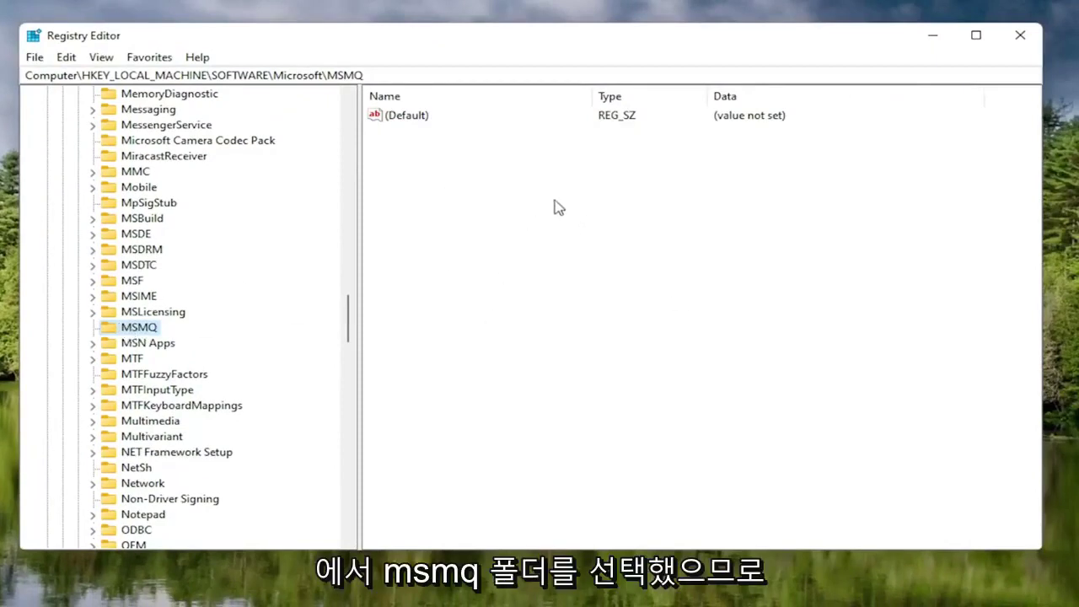
# Create a DWORD (32-bit) value named TCPNoDelay in the MSMQ key.
pyautogui.rightClick(534, 170)
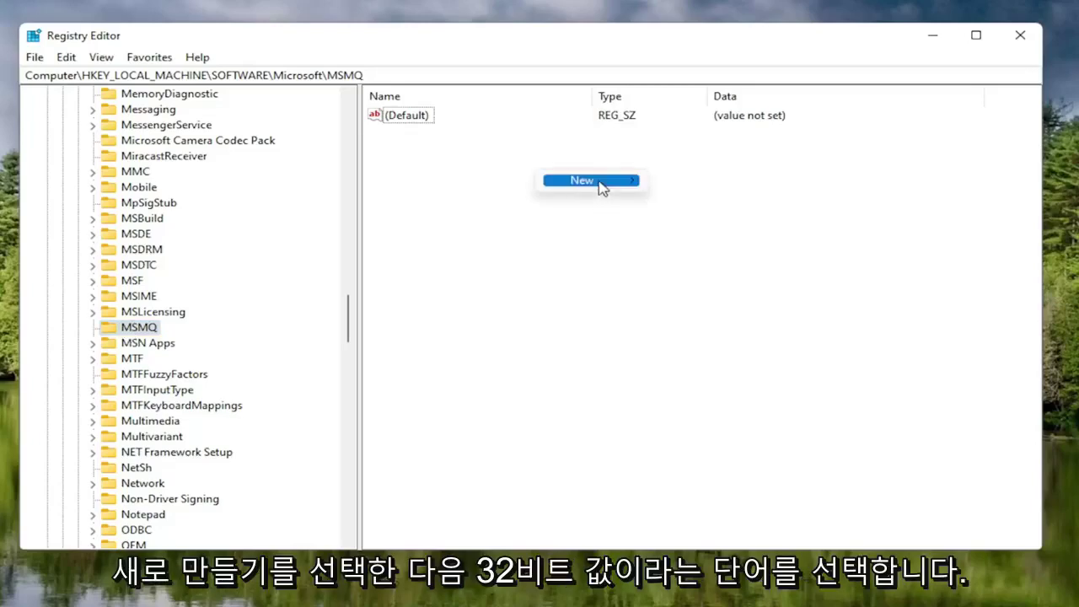
pyautogui.moveTo(598, 183)
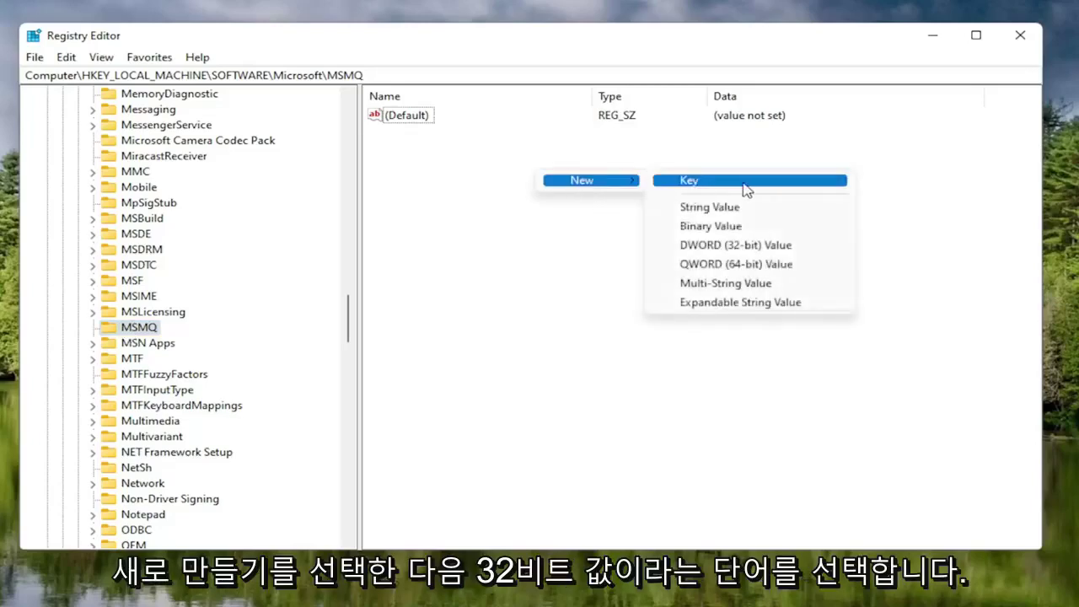
pyautogui.click(735, 246)
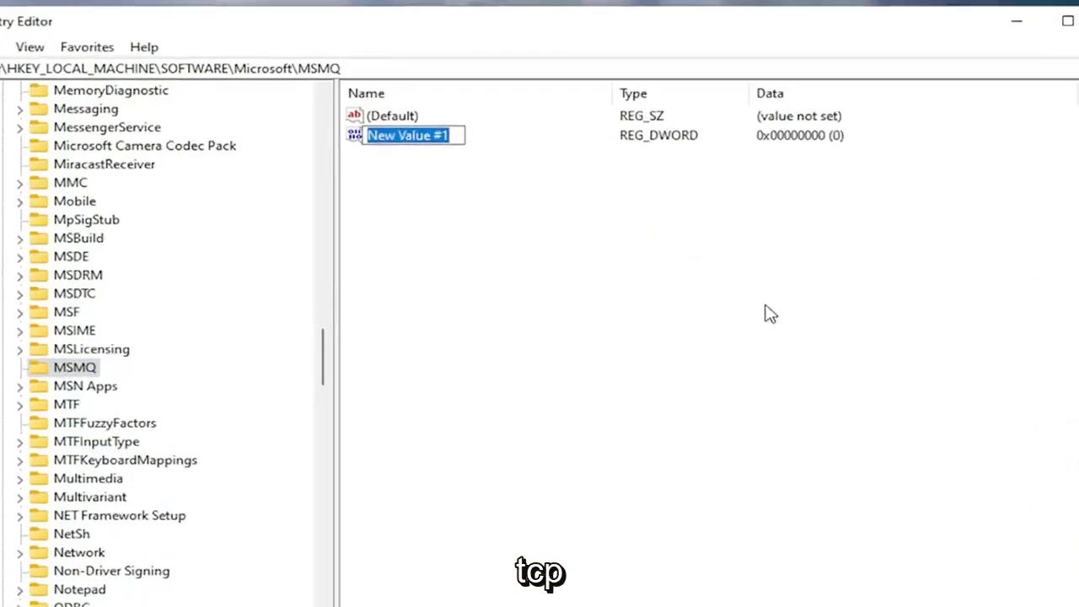
pyautogui.write('TCP')
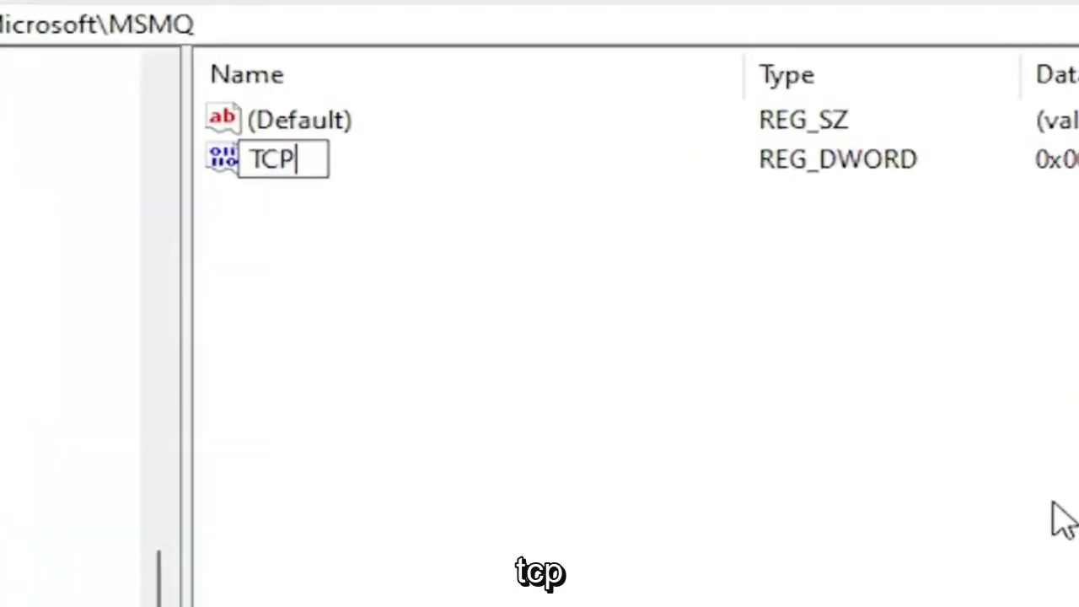
pyautogui.write('n')
pyautogui.press('BackSpace')
pyautogui.write('NoDelay')
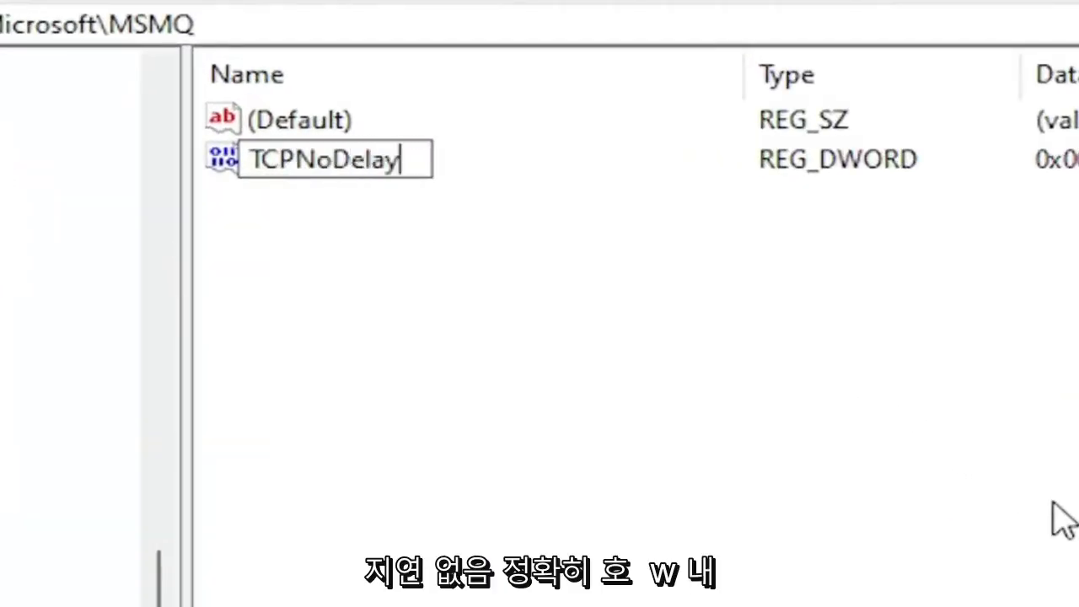
pyautogui.press('Return')
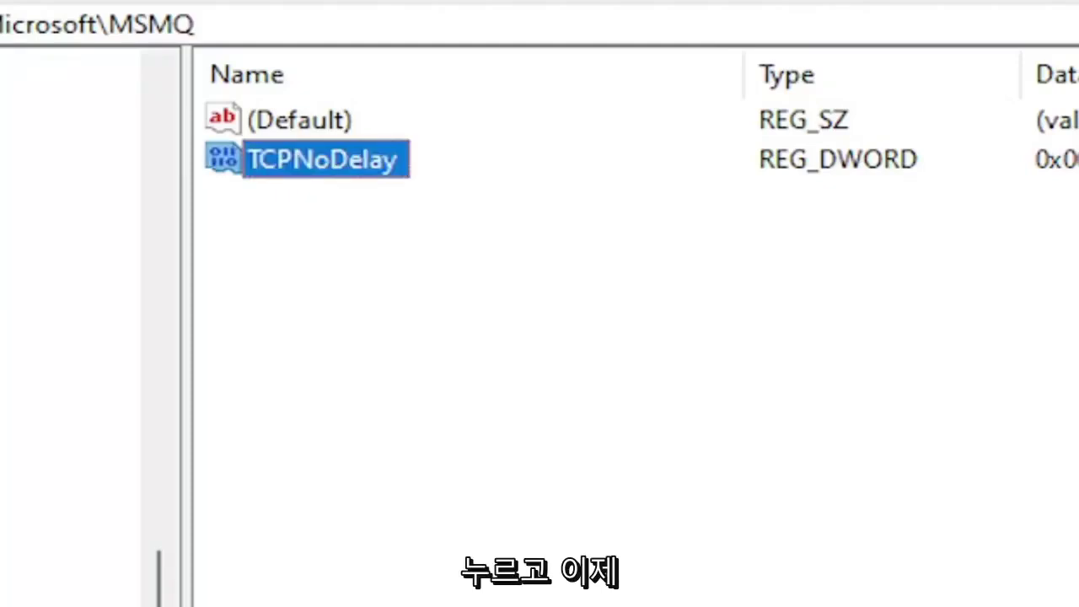
# Set the MSMQ key's TCPNoDelay value data to 1 in hexadecimal and confirm it.
pyautogui.doubleClick(379, 164)
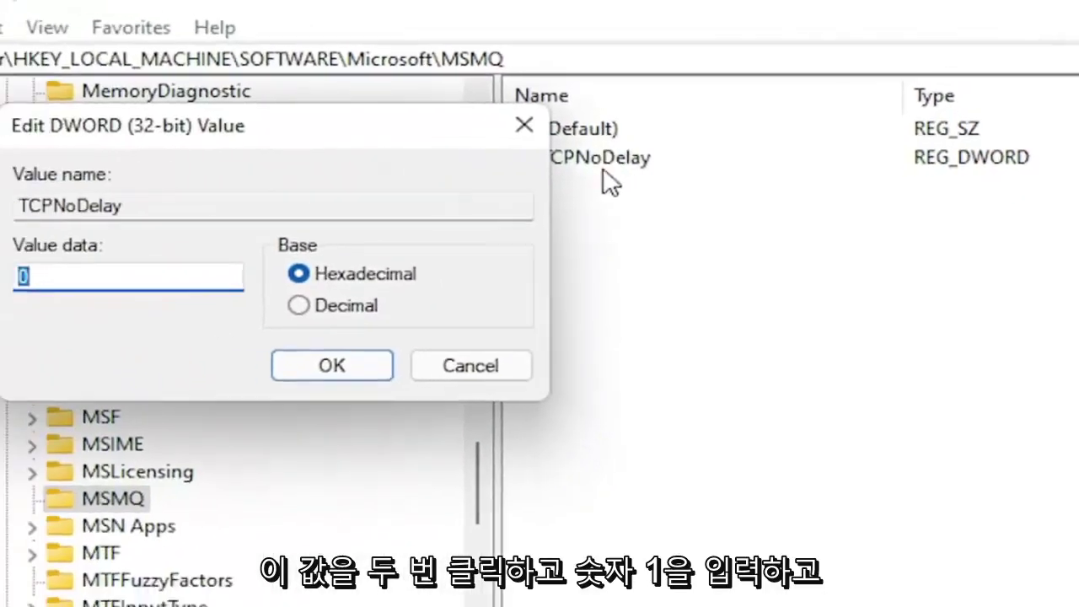
pyautogui.write('1')
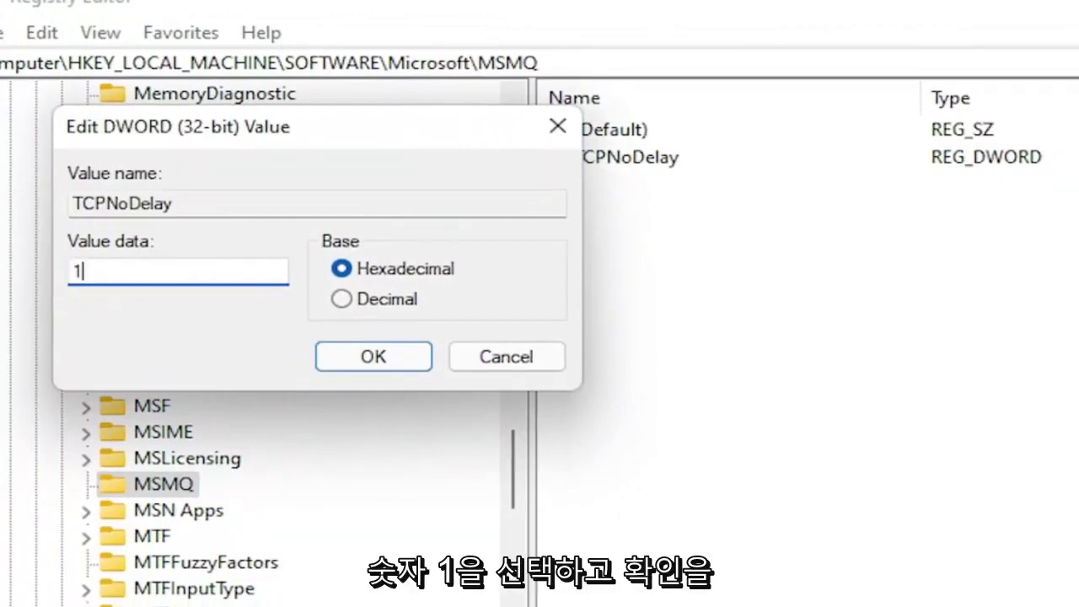
pyautogui.click(354, 358)
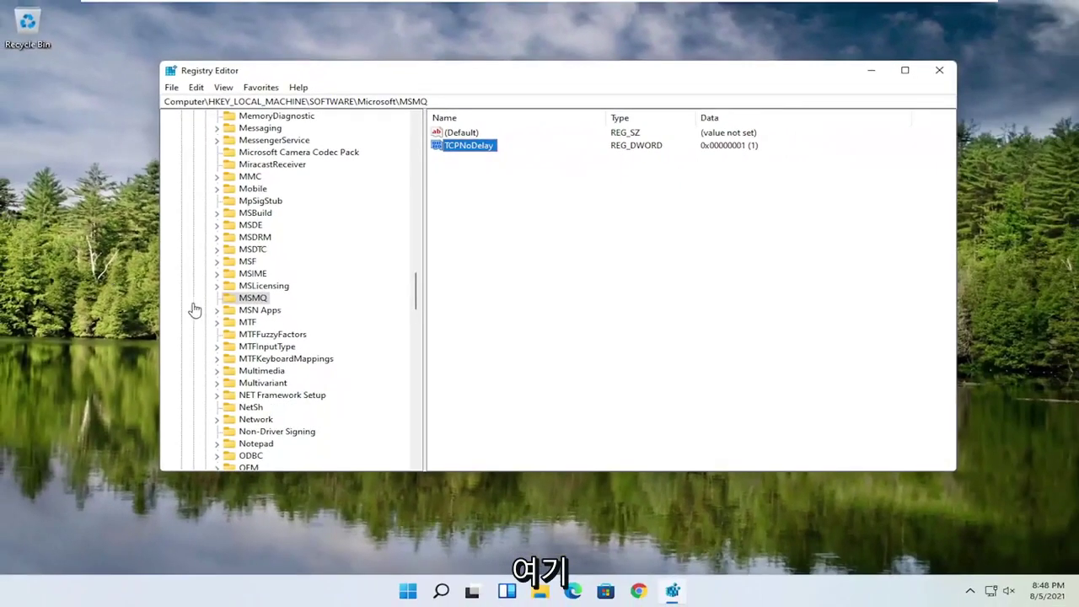
# Collapse the Microsoft, SOFTWARE and HKEY_LOCAL_MACHINE keys and close the Registry Editor.
pyautogui.moveTo(419, 299); pyautogui.dragTo(417, 149)
pyautogui.click(190, 247)
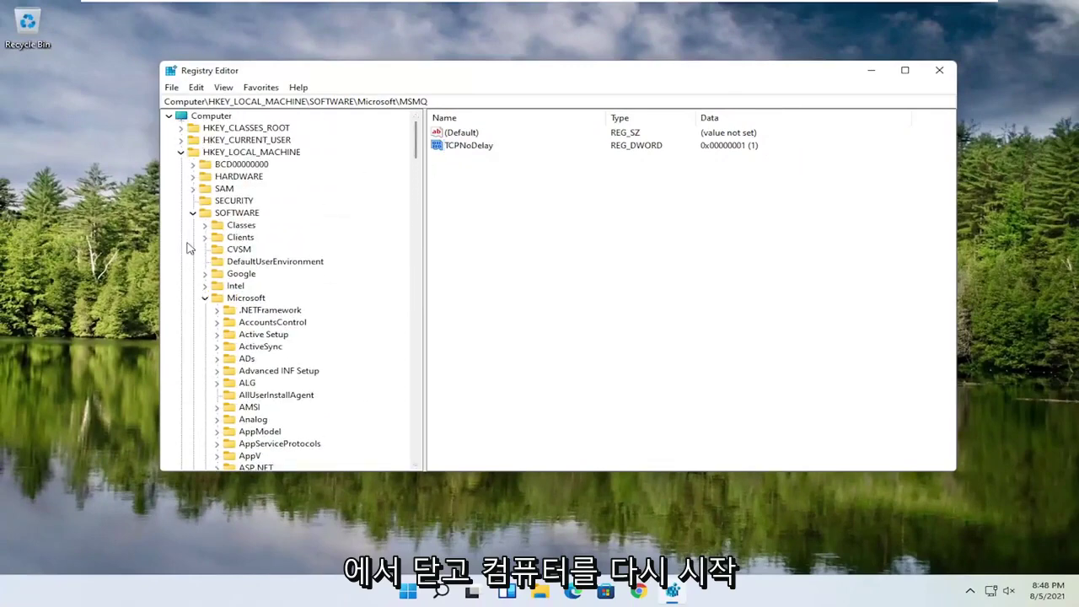
pyautogui.click(205, 298)
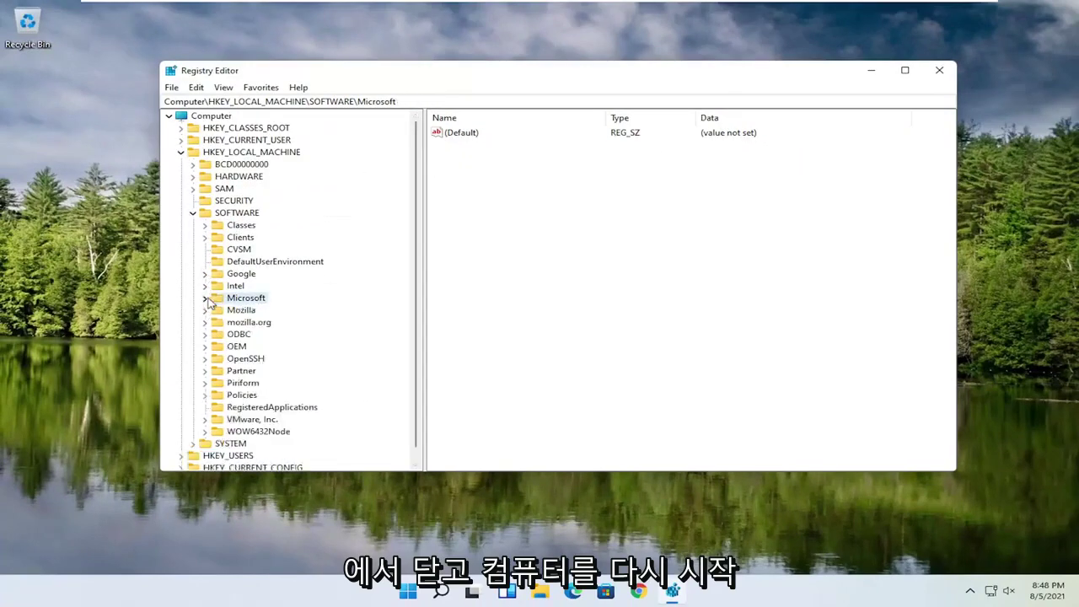
pyautogui.click(193, 213)
pyautogui.doubleClick(193, 157)
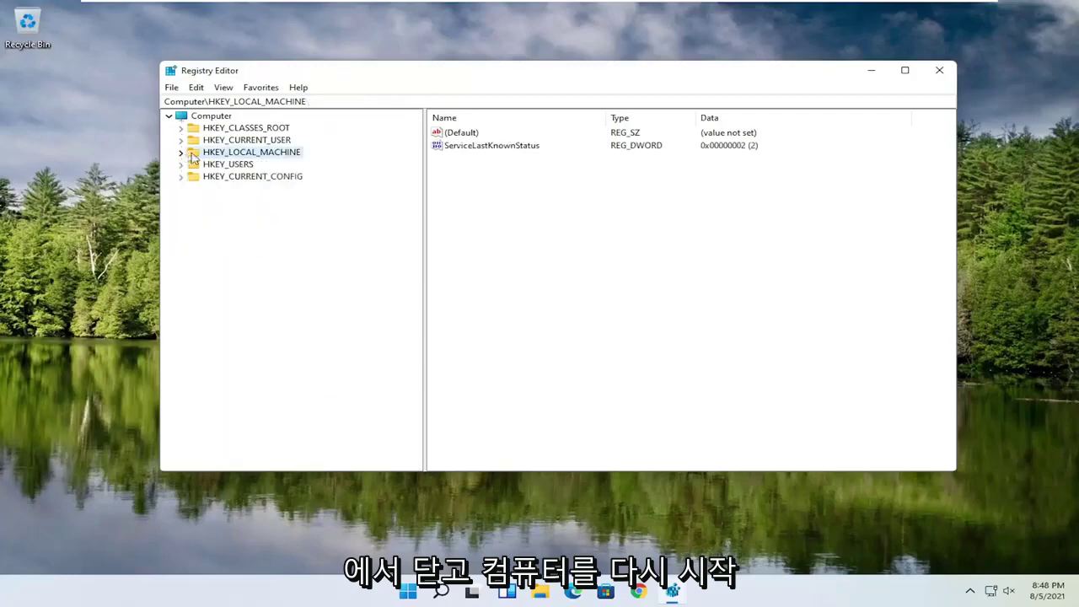
pyautogui.click(938, 71)
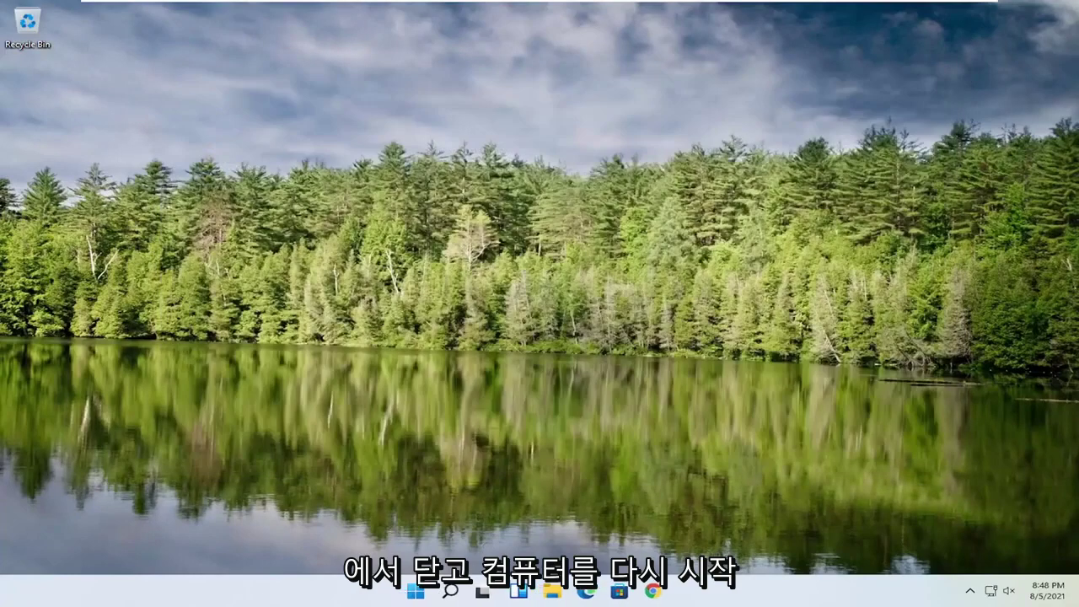
# Restart the computer.
pyautogui.rightClick(424, 591)
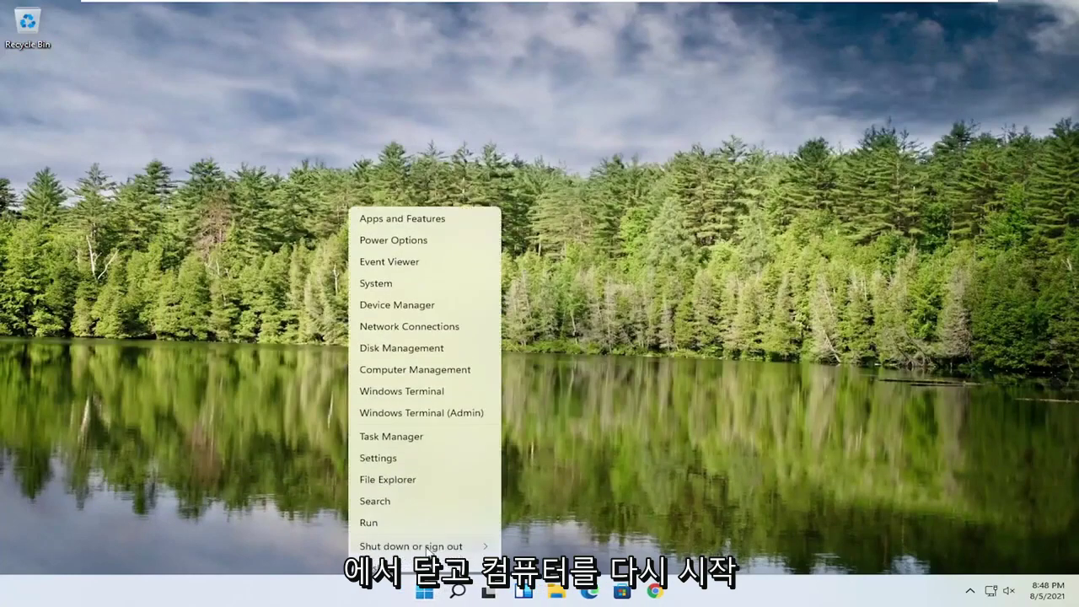
pyautogui.moveTo(423, 544)
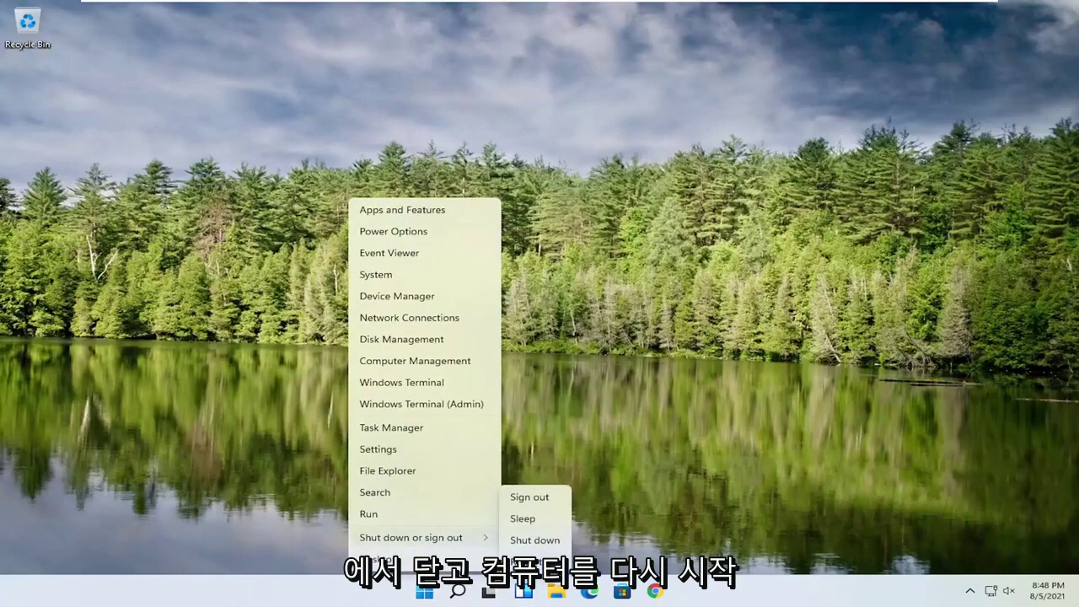
pyautogui.click(529, 556)
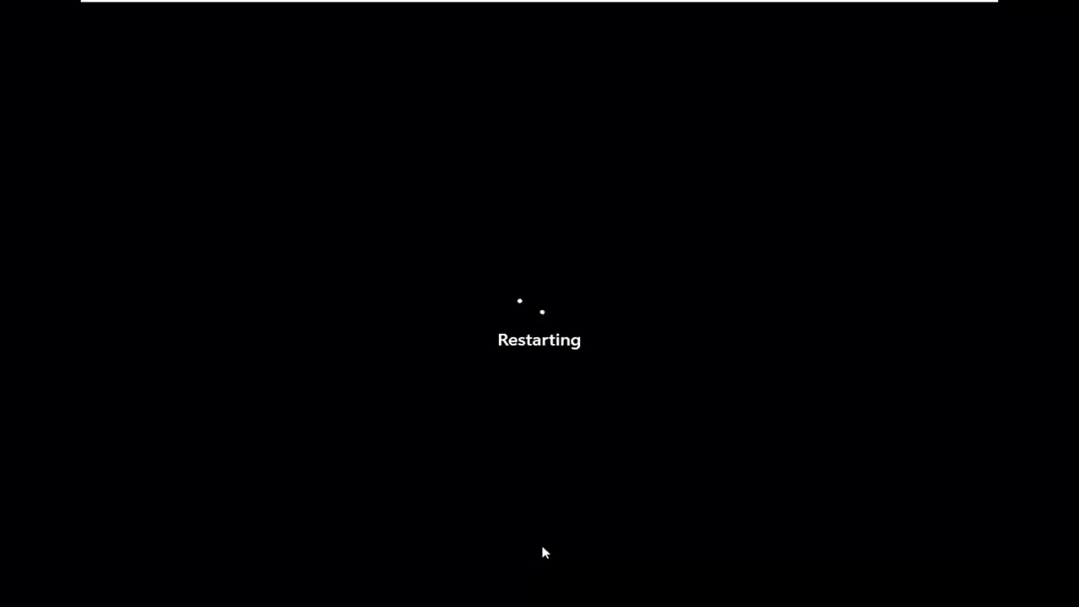